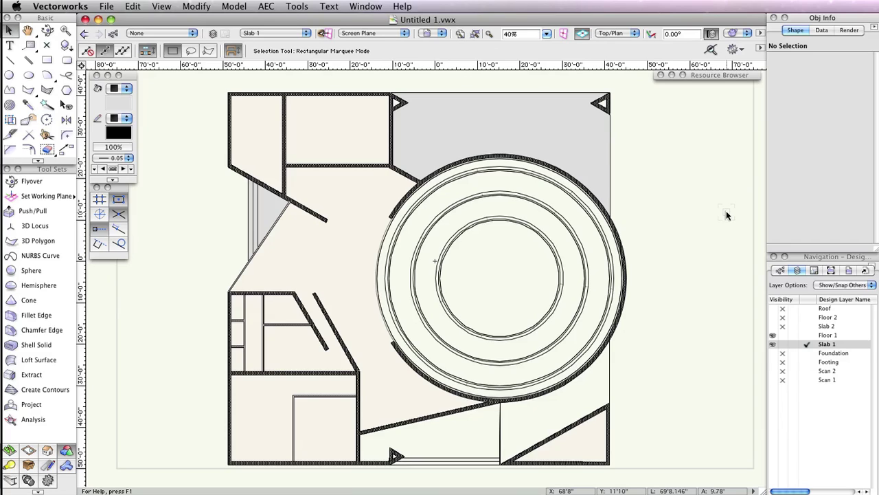
- Show Scan 1, hide Slab 1, activate Floor 1 with Show/Snap Others, and fit the page
left_click(773, 379)
left_click(783, 344)
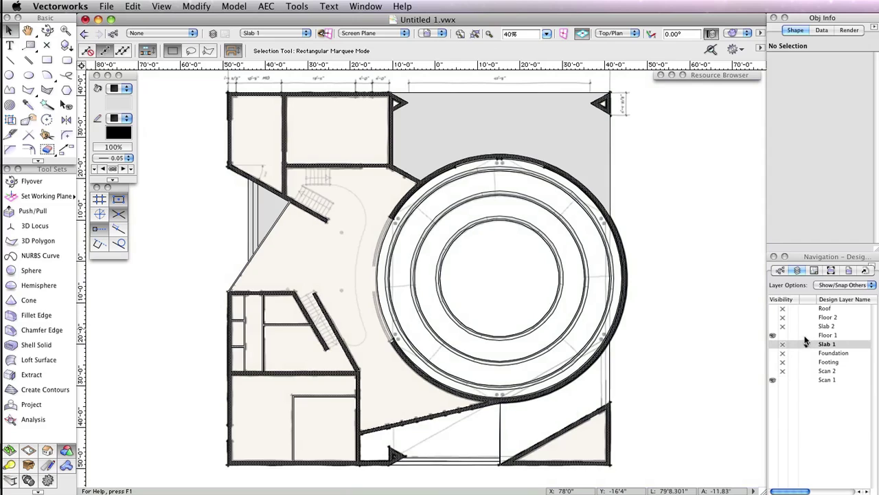
left_click(807, 336)
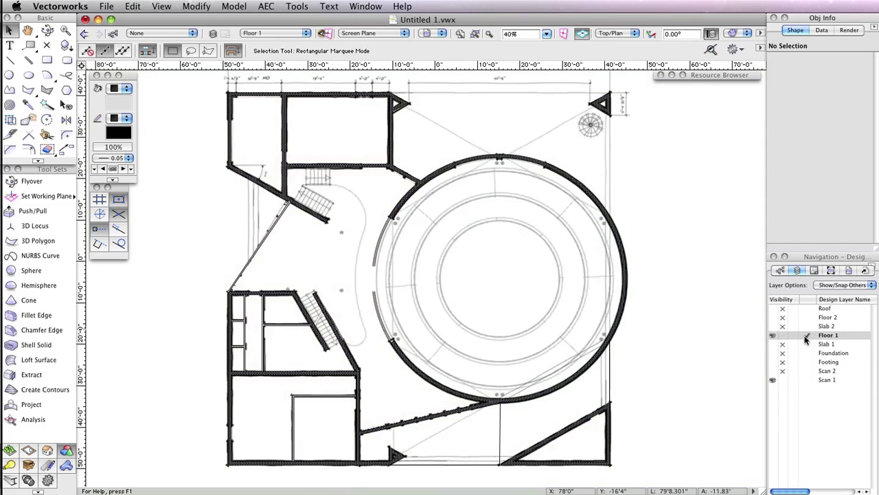
left_click(835, 286)
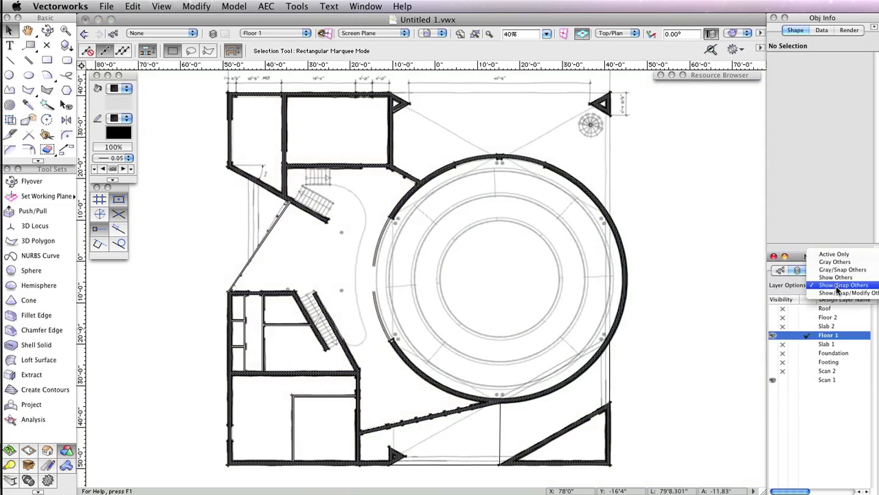
left_click(837, 286)
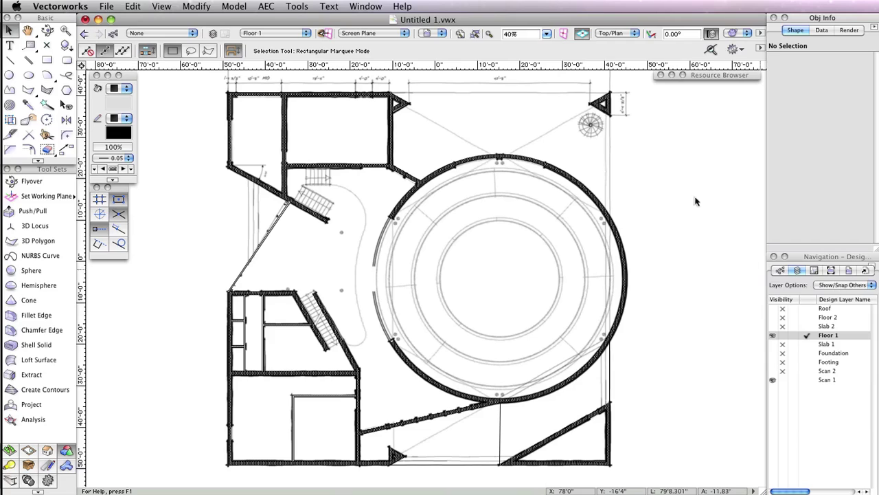
left_click(475, 33)
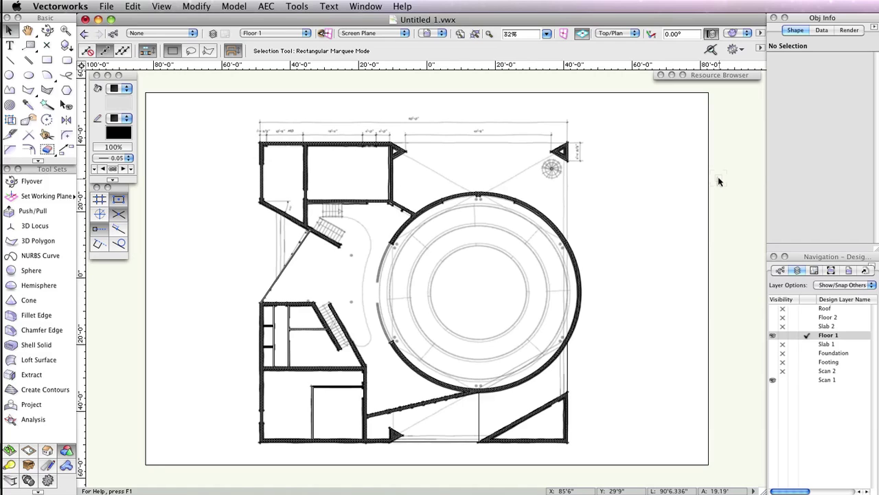
- Set the Door tool's defaults to 7' height with jambs using the wall depth
left_click(46, 451)
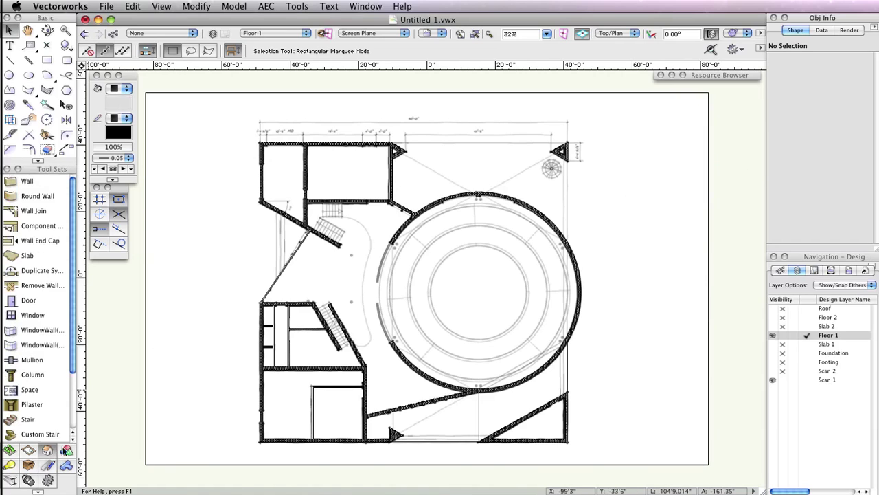
left_click(50, 301)
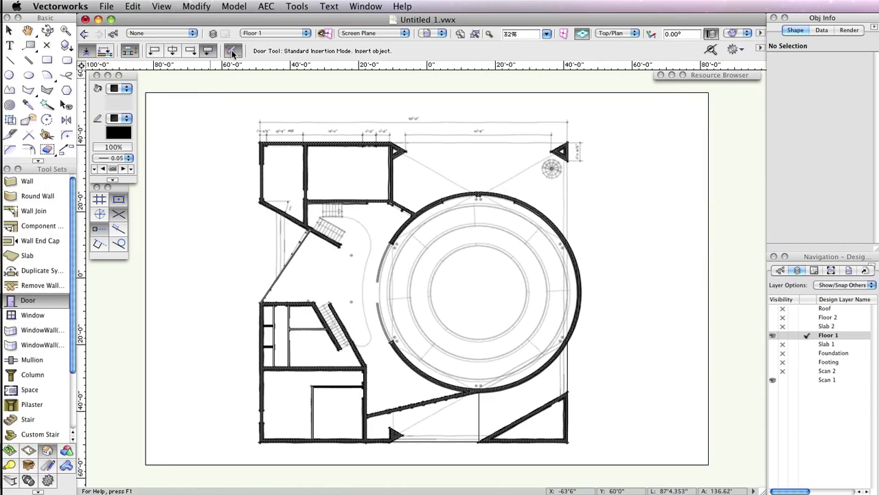
left_click(231, 50)
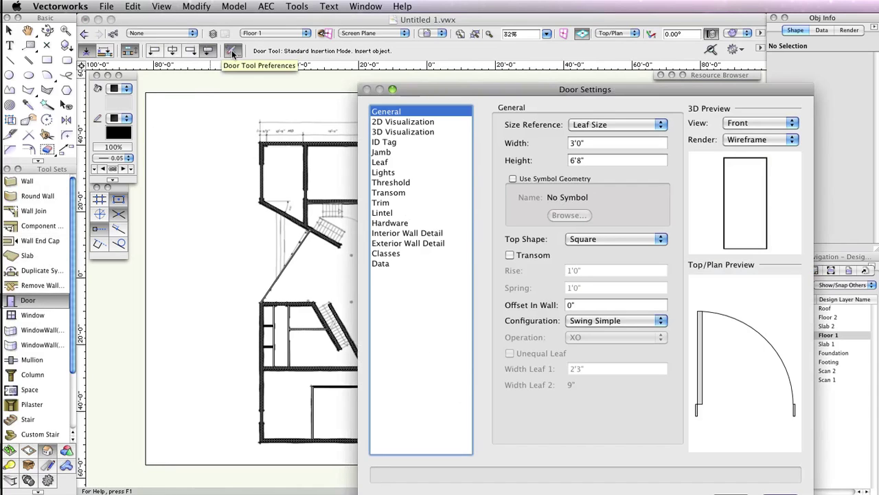
left_click_drag(505, 86, 330, 26)
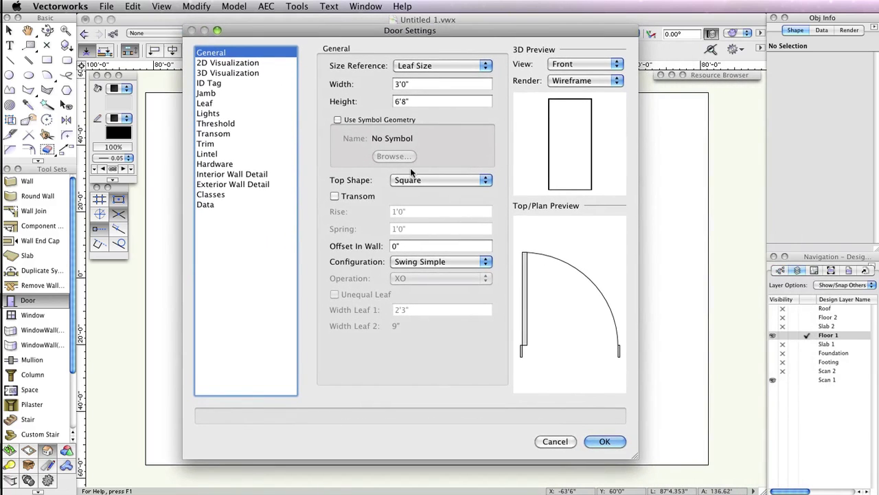
double_click(421, 101)
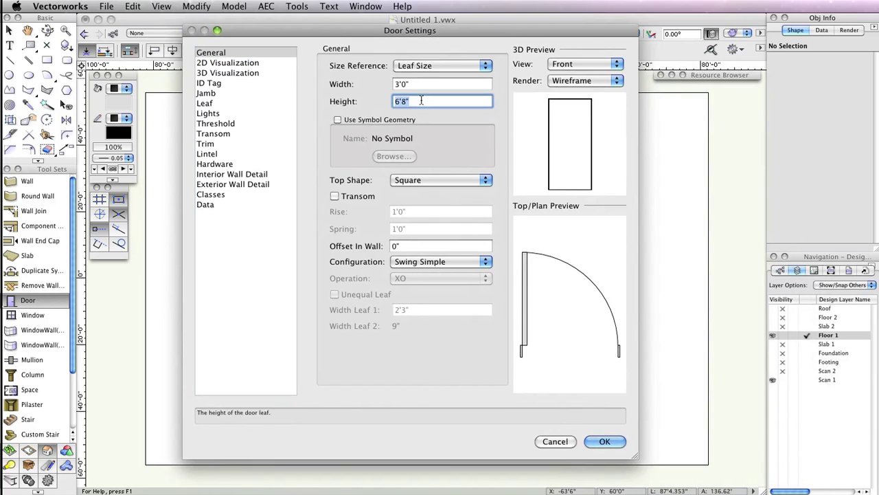
type("7'")
key("Tab")
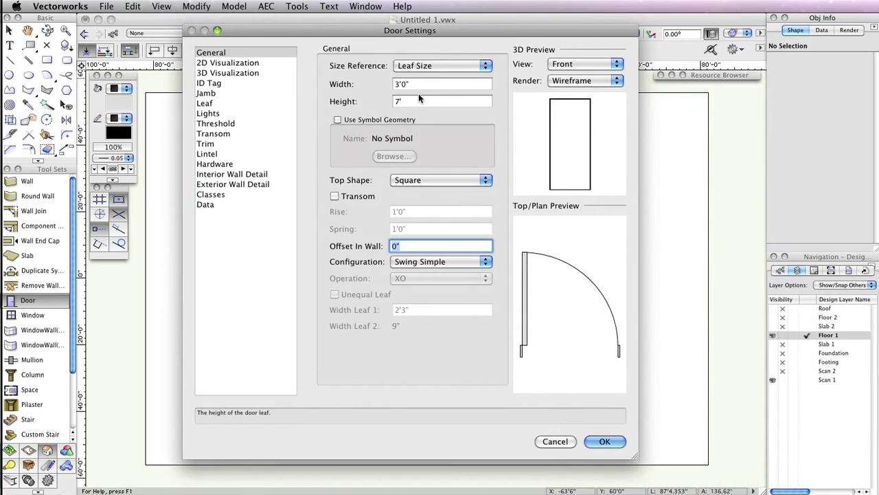
left_click(245, 93)
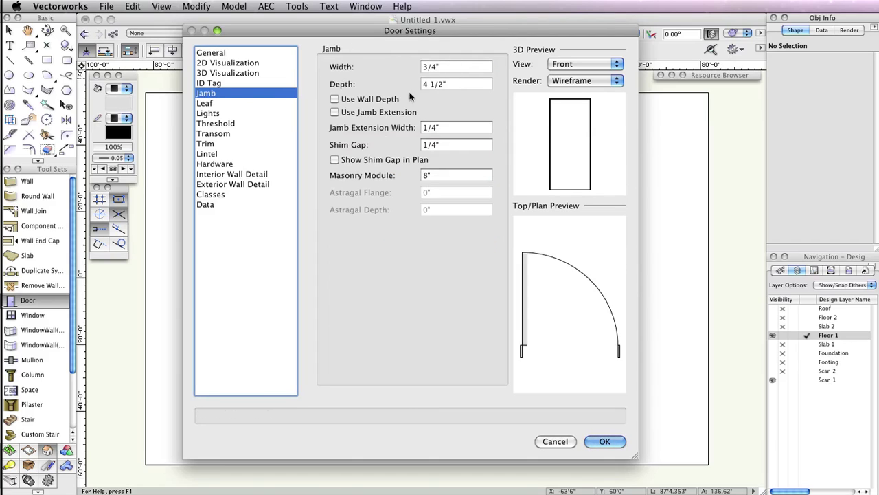
left_click(334, 99)
left_click(218, 102)
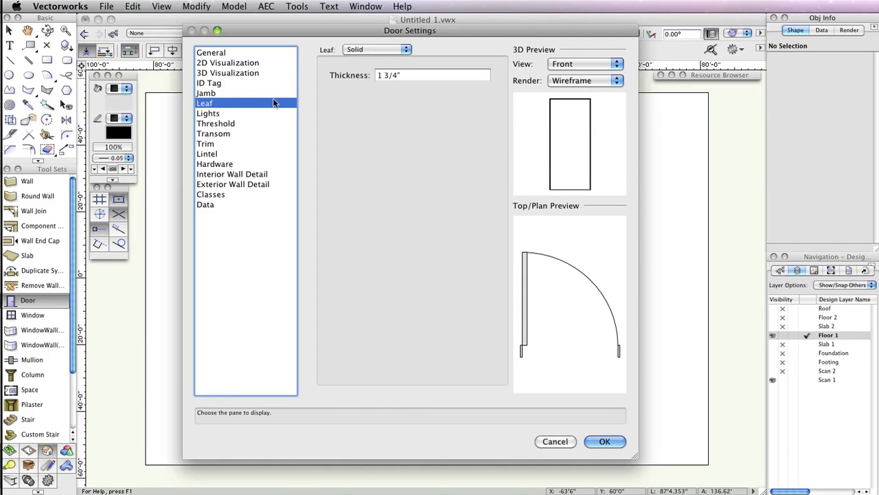
left_click(603, 441)
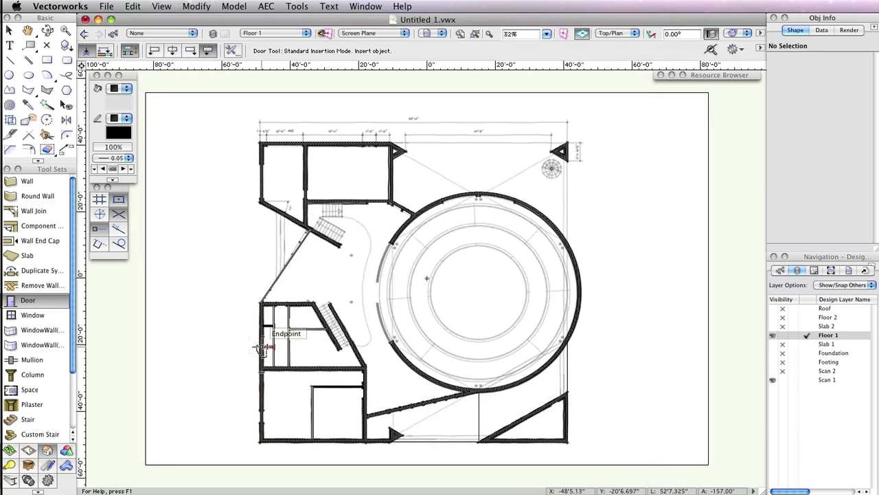
- Zoom to the diagonal wall by the circle and insert two swing doors, setting each swing
scroll(261, 349, "up", 2)
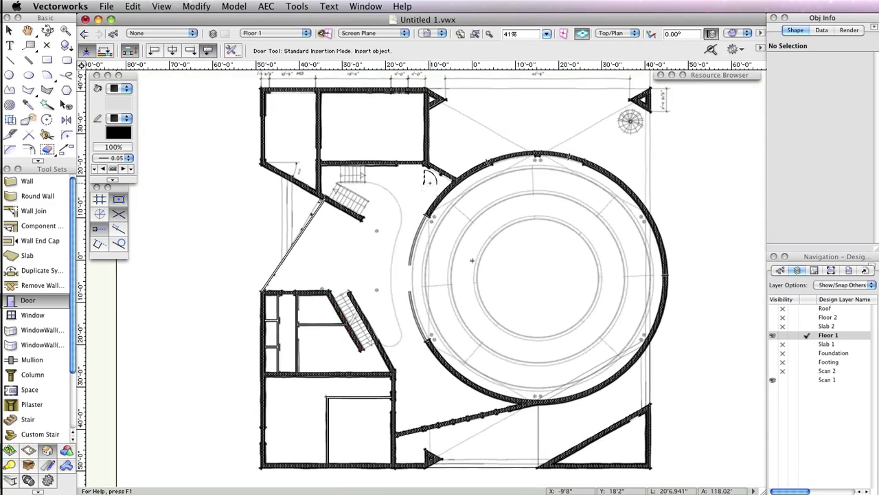
scroll(437, 175, "up", 4)
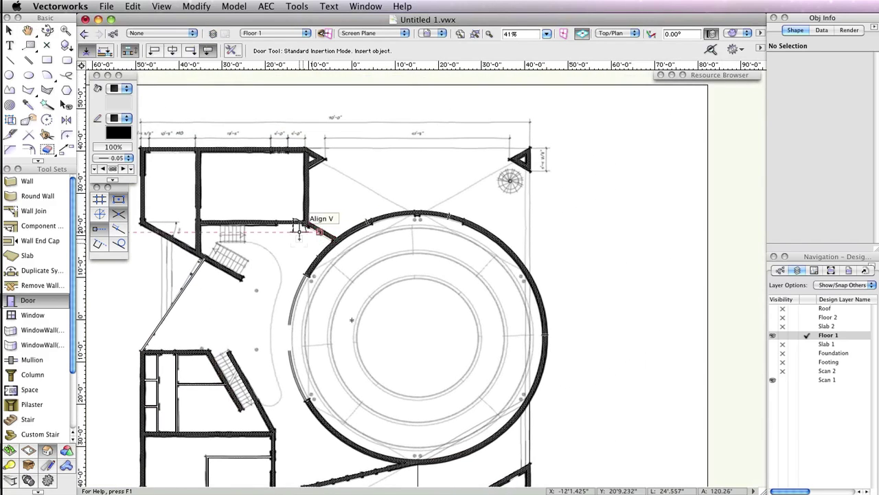
scroll(328, 244, "up", 5)
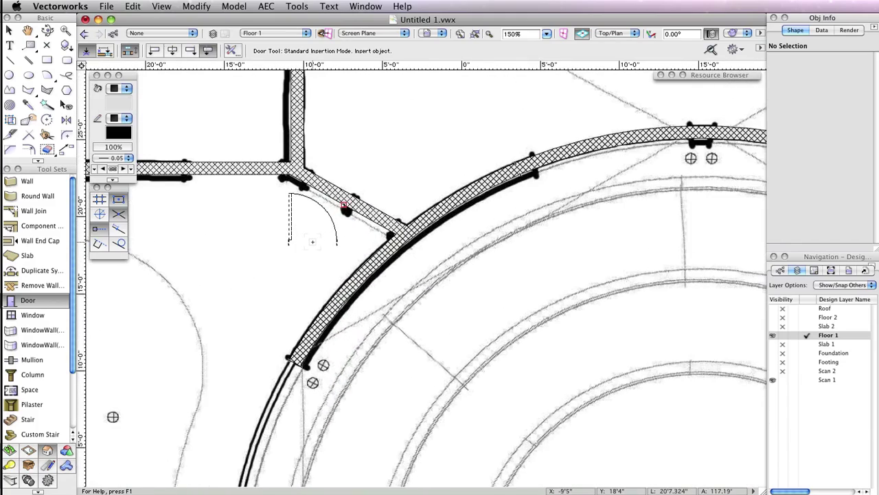
middle_click_drag(313, 242, 331, 316)
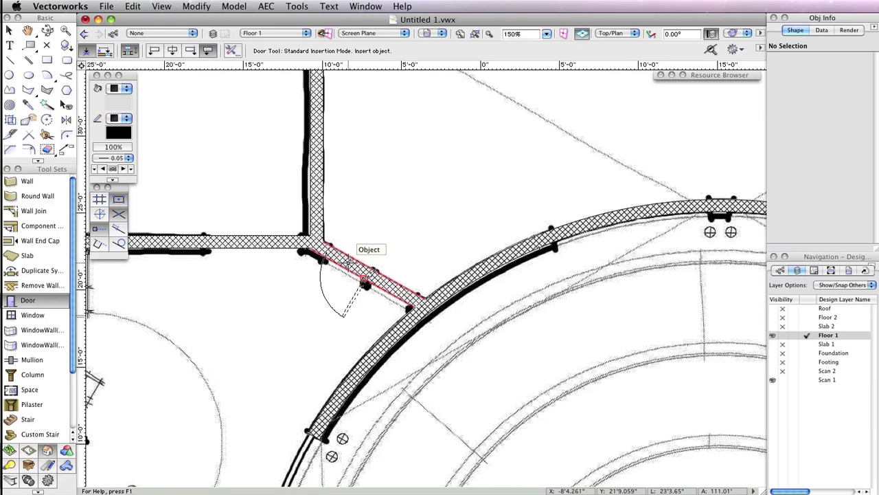
left_click(349, 261)
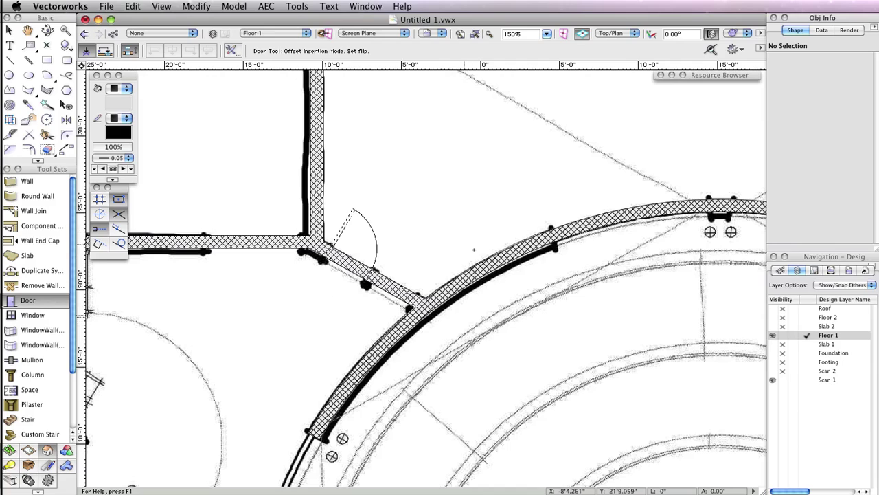
left_click(413, 251)
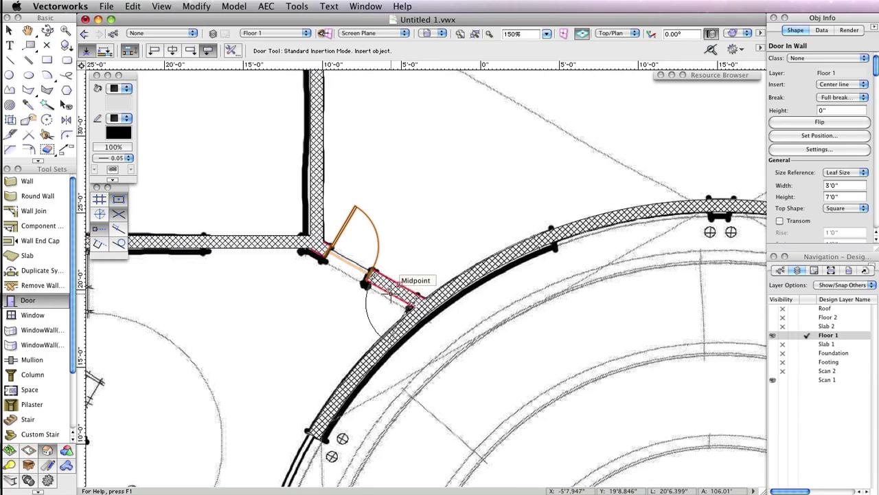
left_click(393, 289)
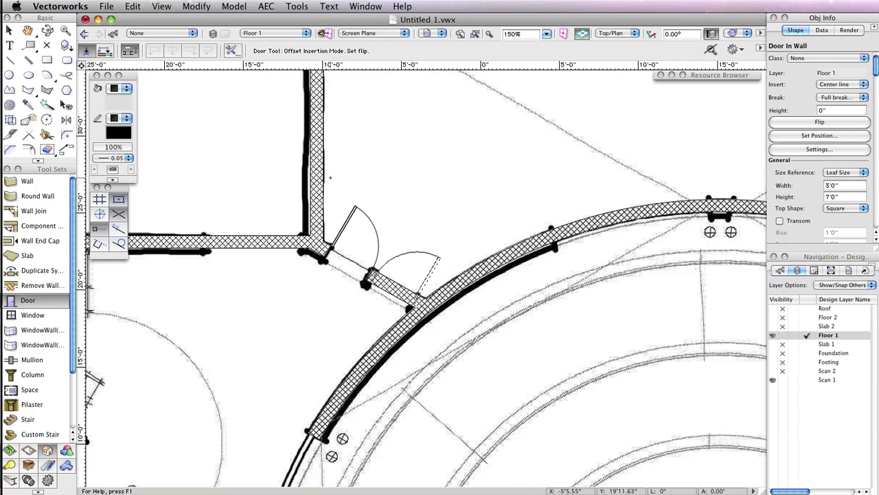
left_click(330, 178)
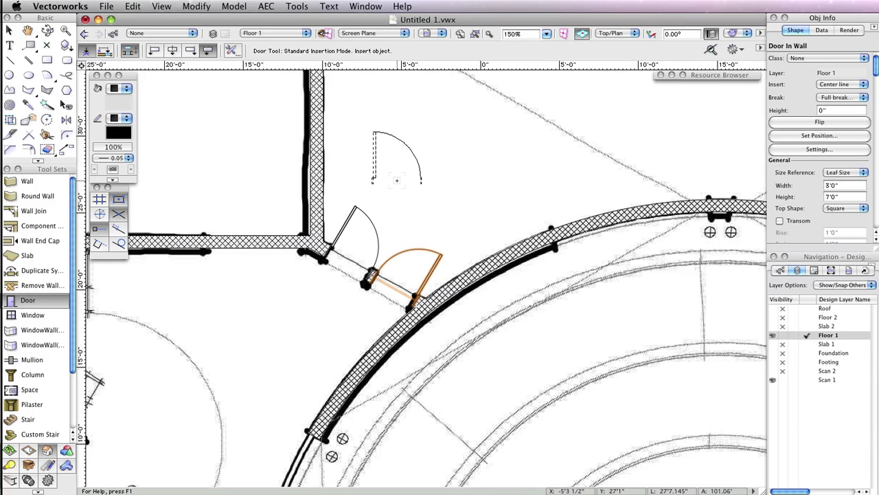
- Insert three swing doors into the walls of the top and small rooms, setting each swing
scroll(397, 180, "down", 3)
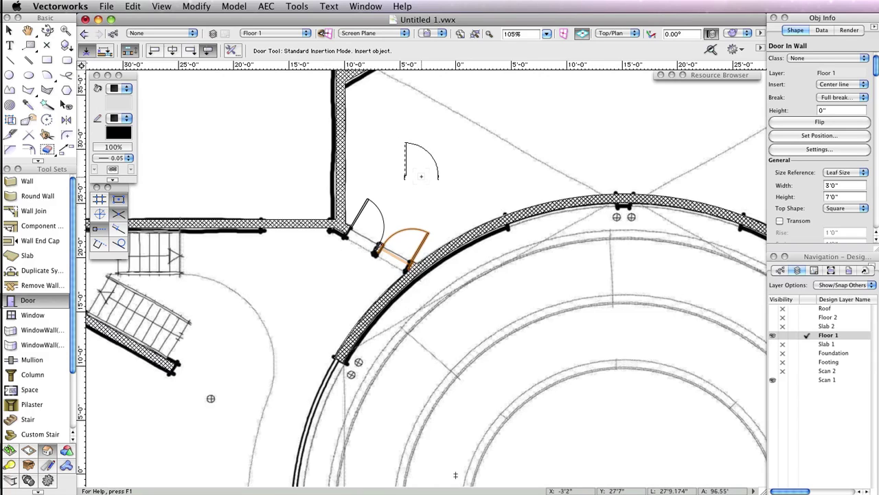
mouse_move(421, 175)
middle_mouse_down()
mouse_move(415, 203)
mouse_move(655, 275)
middle_mouse_up()
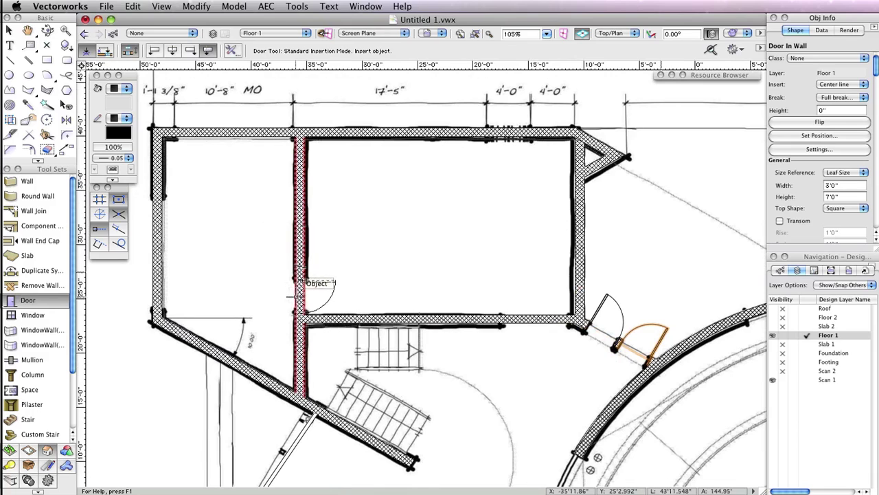
left_click(299, 292)
left_click(271, 301)
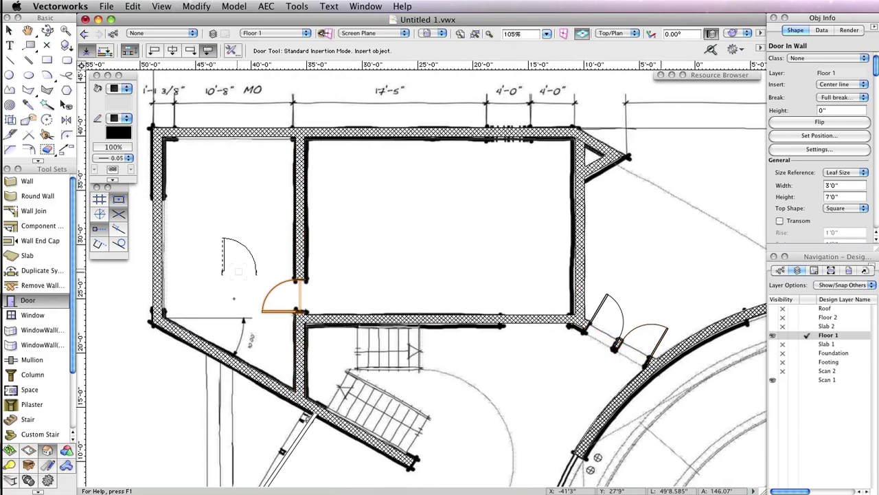
scroll(299, 273, "down", 10)
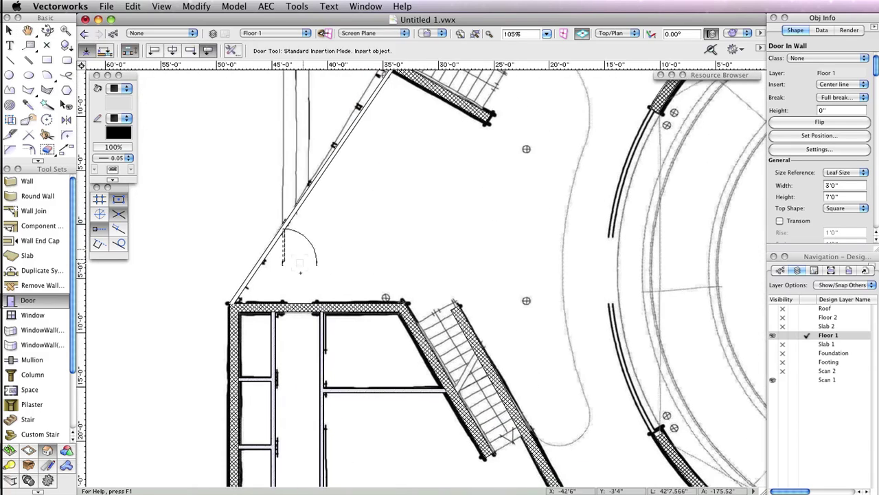
left_click(297, 307)
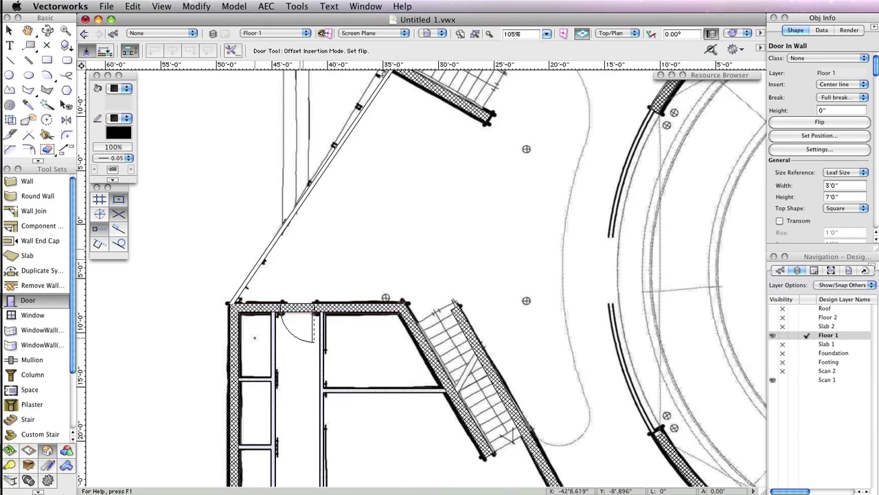
left_click(256, 338)
left_click(322, 364)
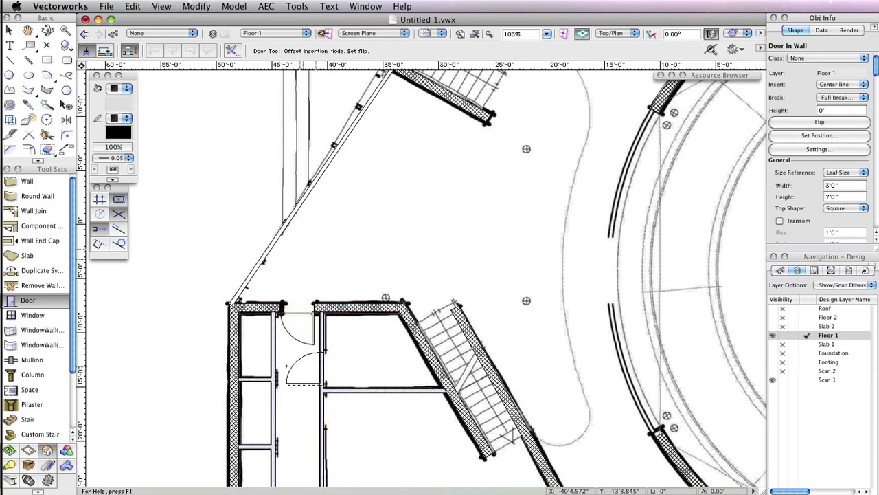
left_click(310, 364)
- Insert three swing doors along the left and right corridor walls, setting each swing
key("space")
left_click_drag(379, 417, 373, 334)
left_click(317, 328)
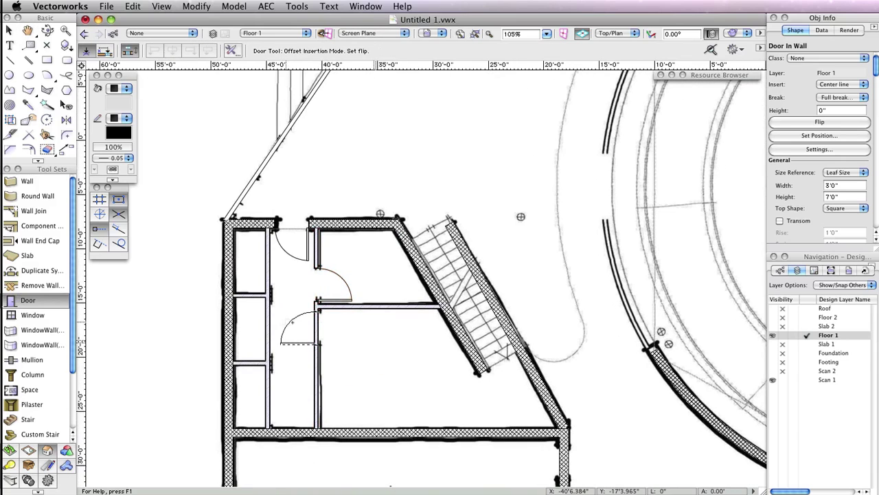
left_click(372, 362)
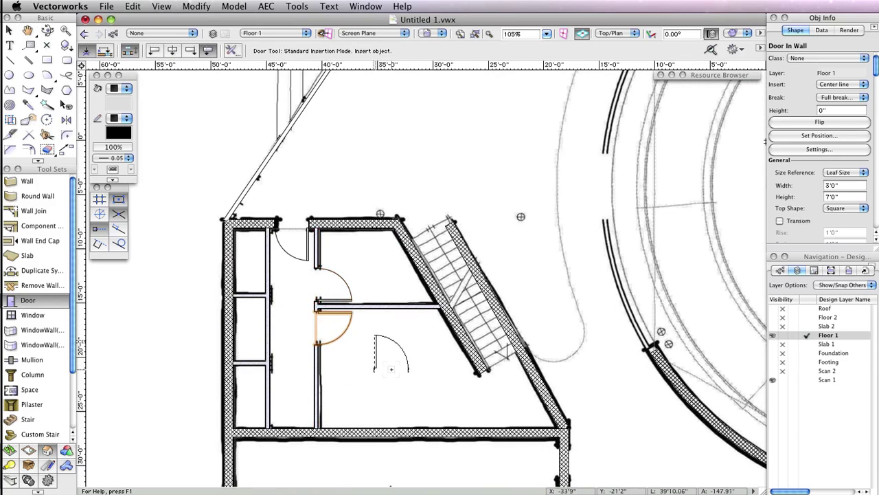
left_click_drag(391, 369, 280, 270)
left_click(450, 364)
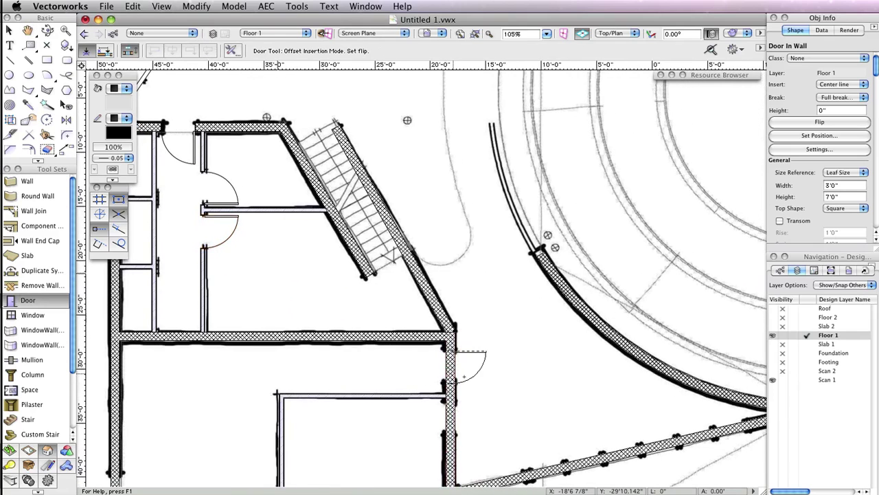
left_click(434, 367)
left_click_drag(441, 428, 422, 375)
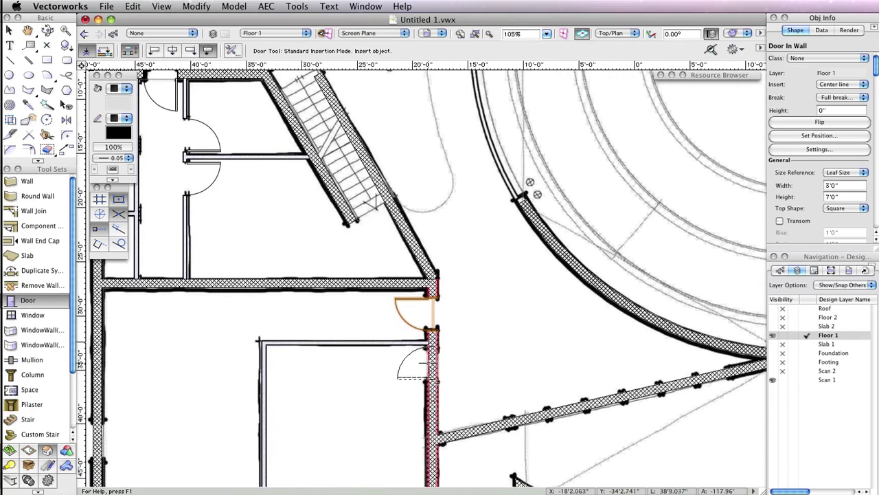
left_click(432, 363)
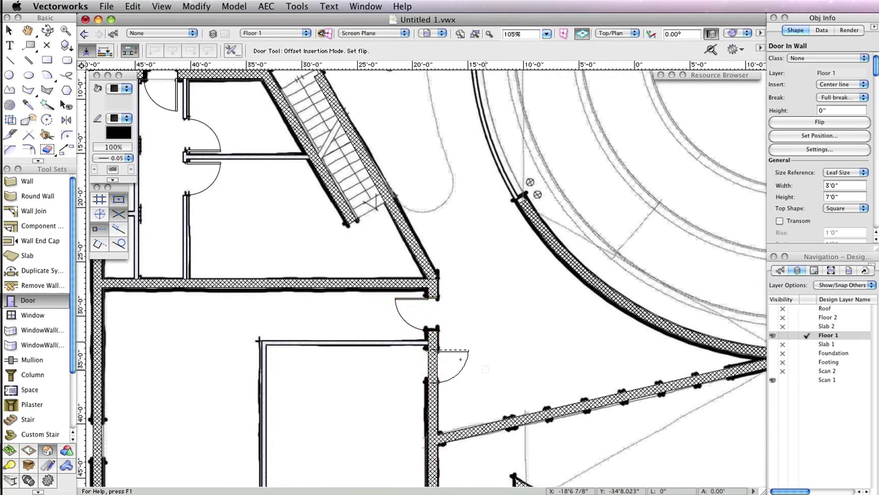
left_click(376, 424)
- Place a door in the triangular room's diagonal wall and stop placing doors
left_click_drag(542, 370, 562, 303)
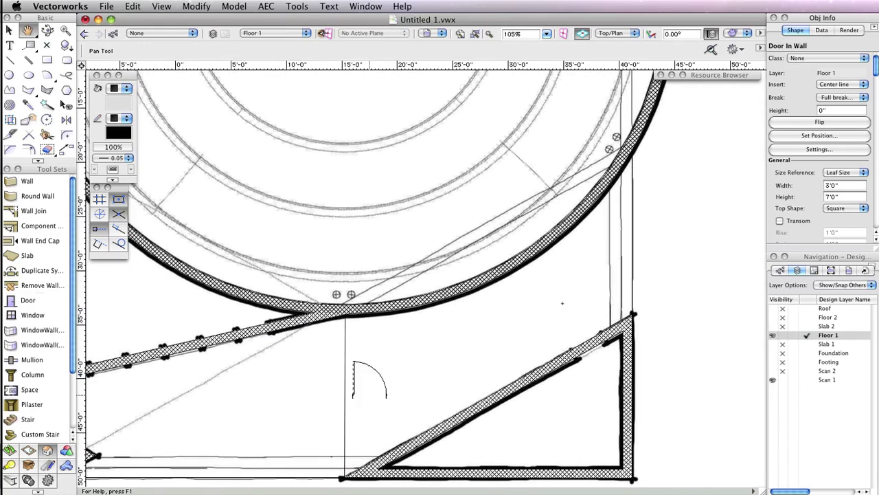
left_click(588, 341)
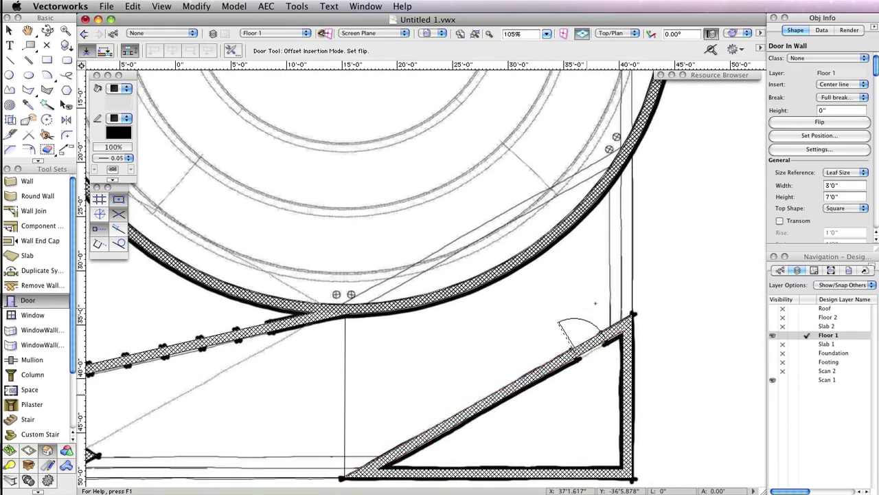
left_click(531, 315)
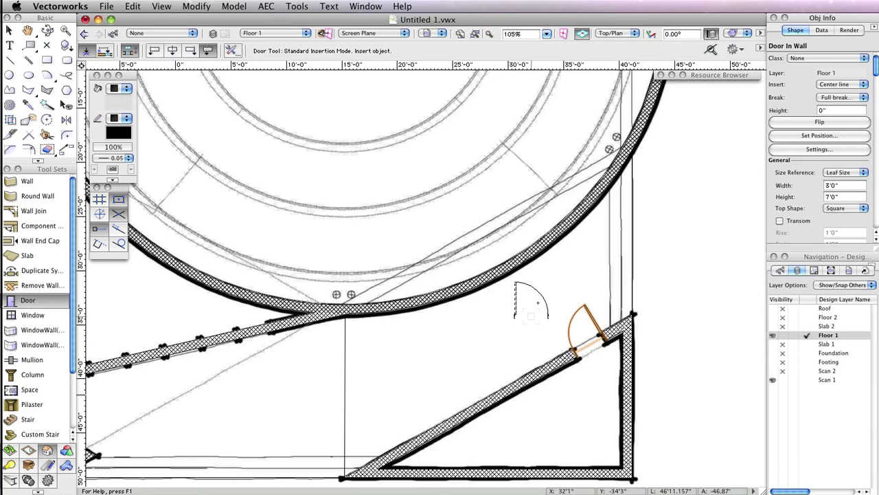
key("x")
left_click(697, 264)
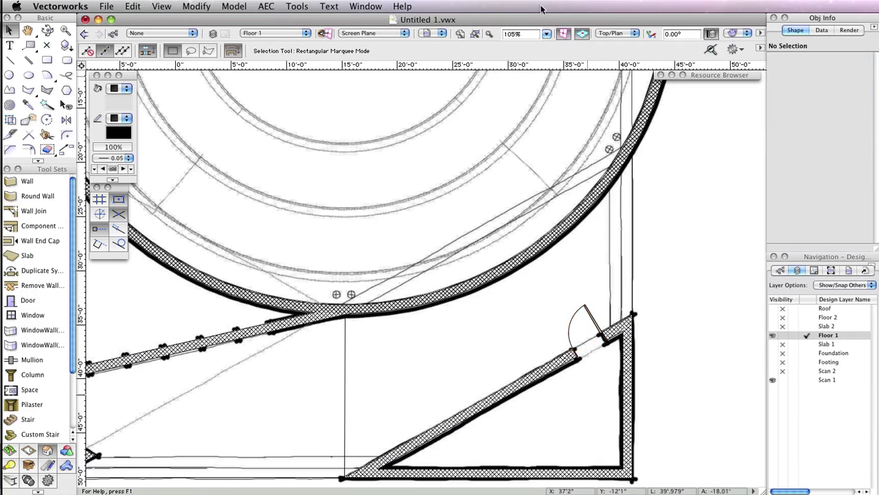
- Fit the whole Floor 1 plan page in view and return to the Door tool
key("super+4")
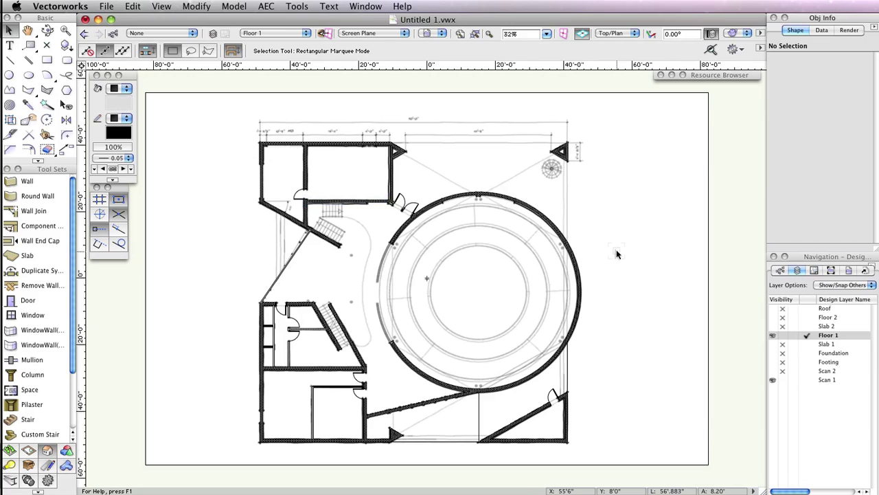
left_click(31, 301)
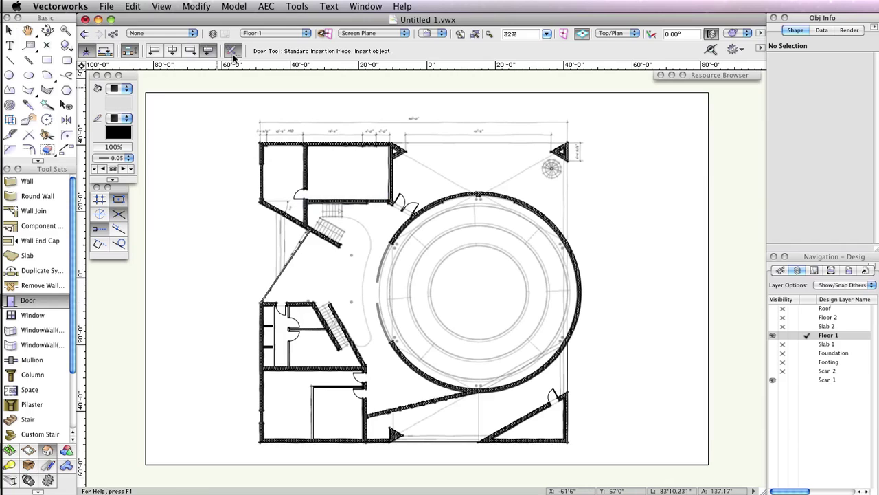
- Set the door defaults to 6' width with the Swing Bi-part configuration
left_click(238, 117)
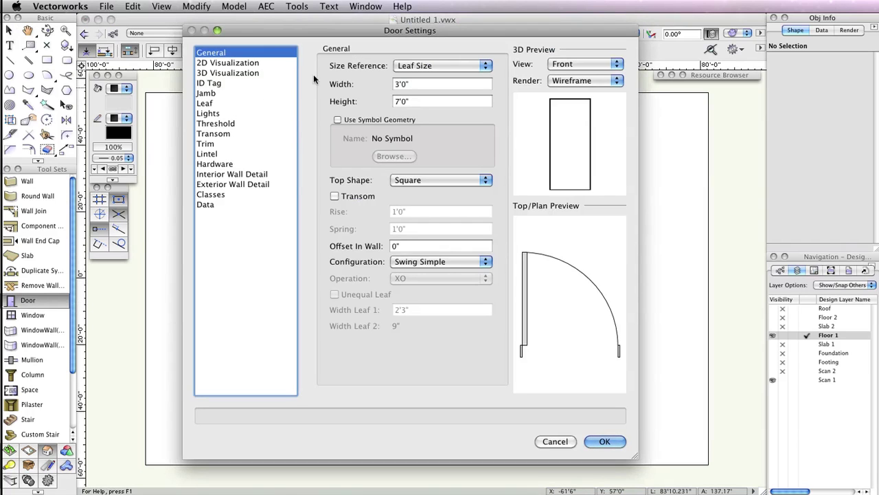
double_click(429, 86)
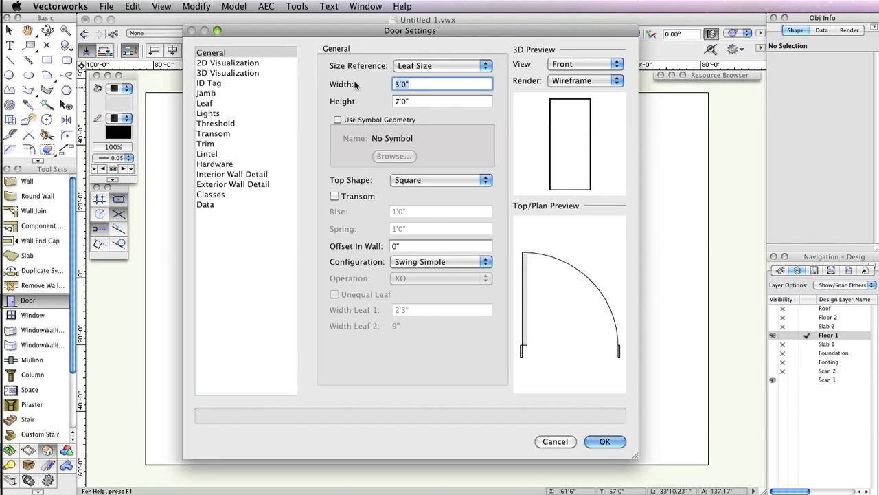
type("6'")
key("Tab")
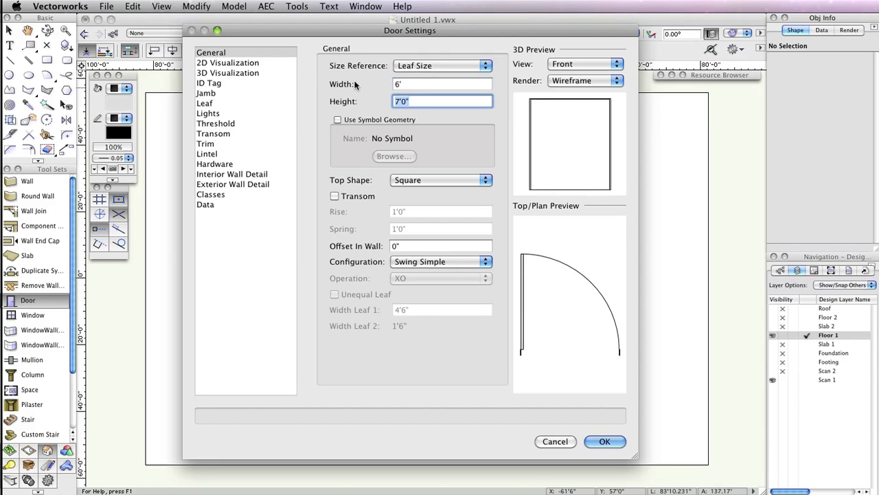
left_click(450, 263)
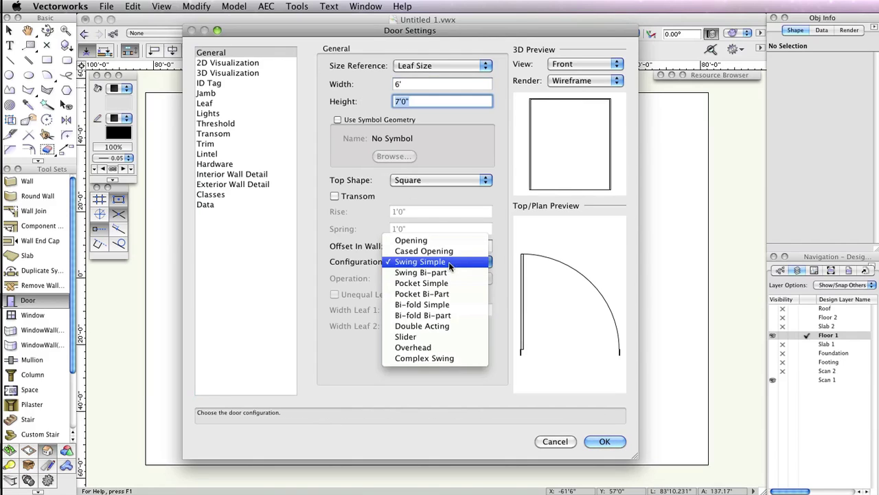
left_click(450, 272)
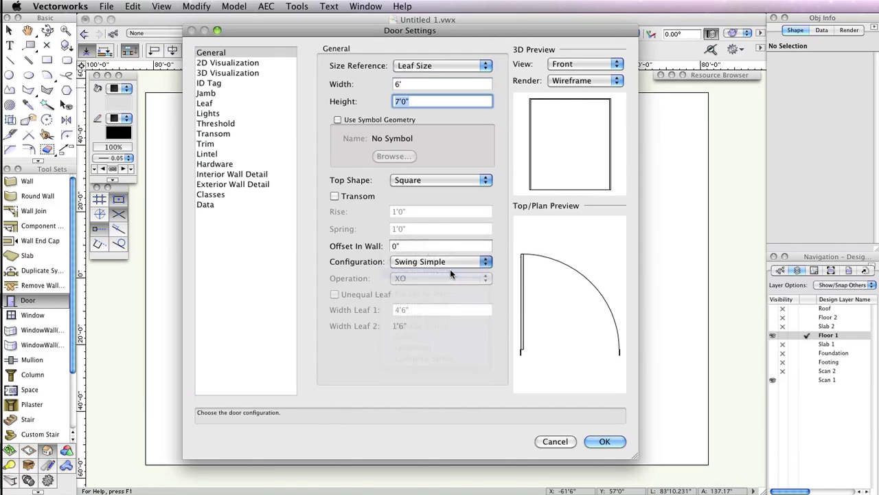
left_click(607, 441)
- Insert the 6' Swing Bi-part double door into the upper wall left of the circular wall
scroll(473, 334, "up", 2)
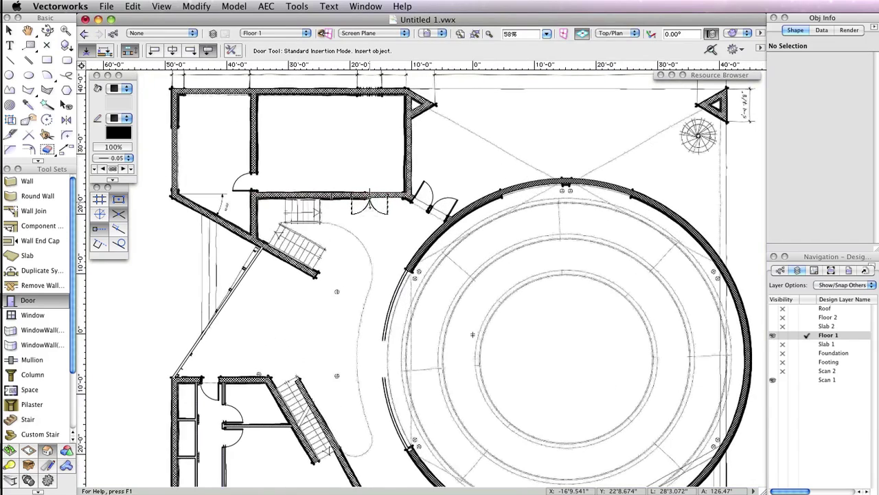
scroll(382, 199, "up", 2)
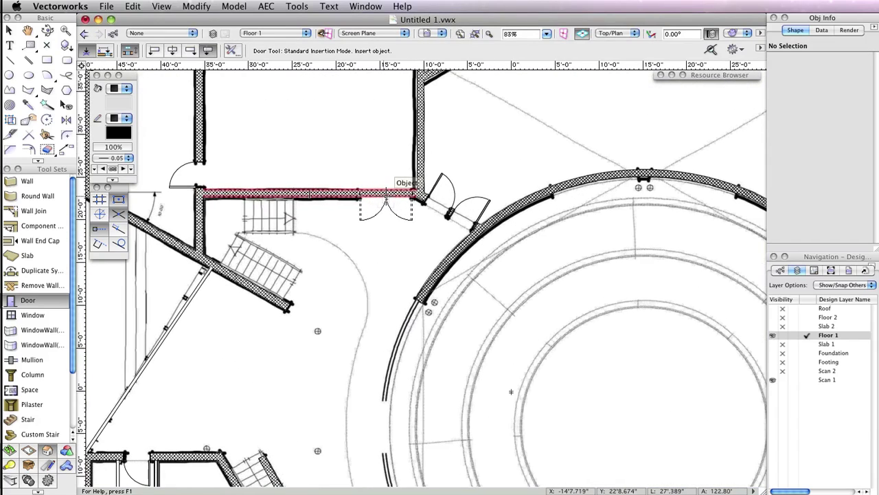
left_click(384, 195)
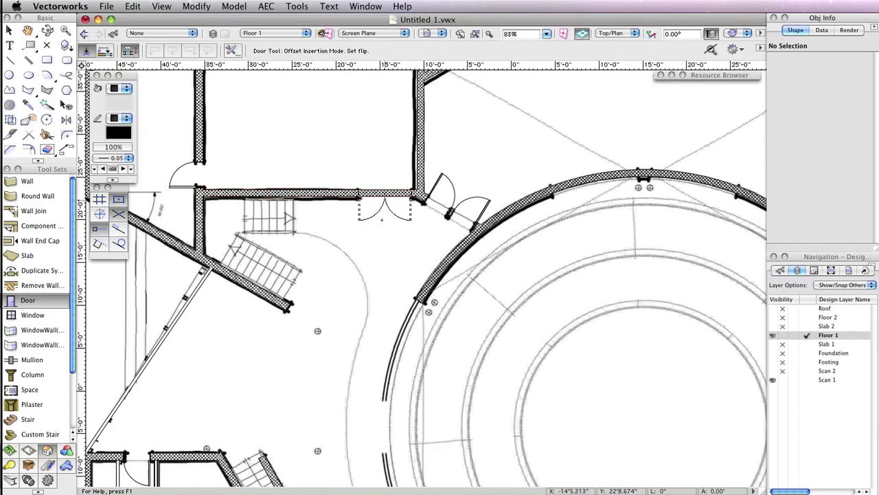
left_click(375, 173)
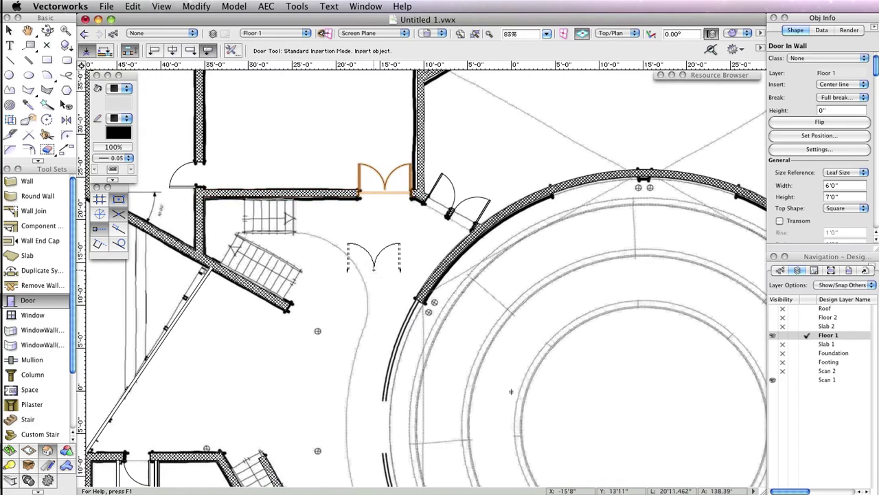
scroll(510, 392, "down", 3)
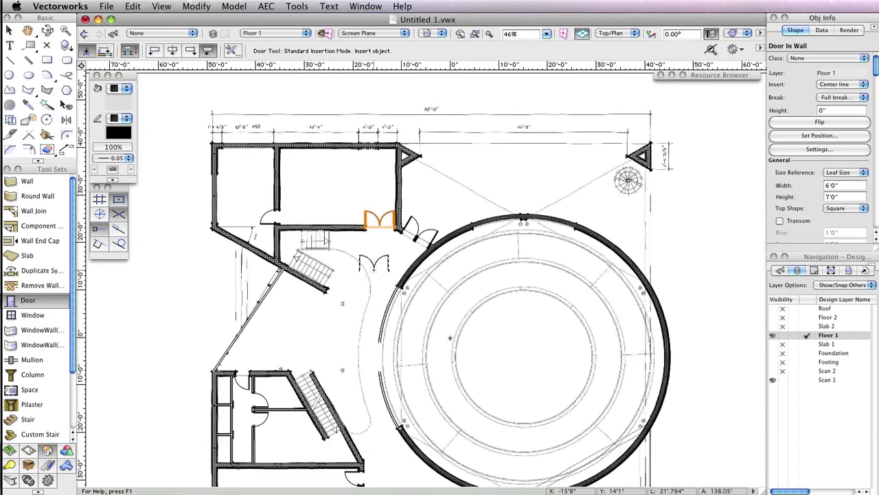
middle_click_drag(450, 338, 431, 277)
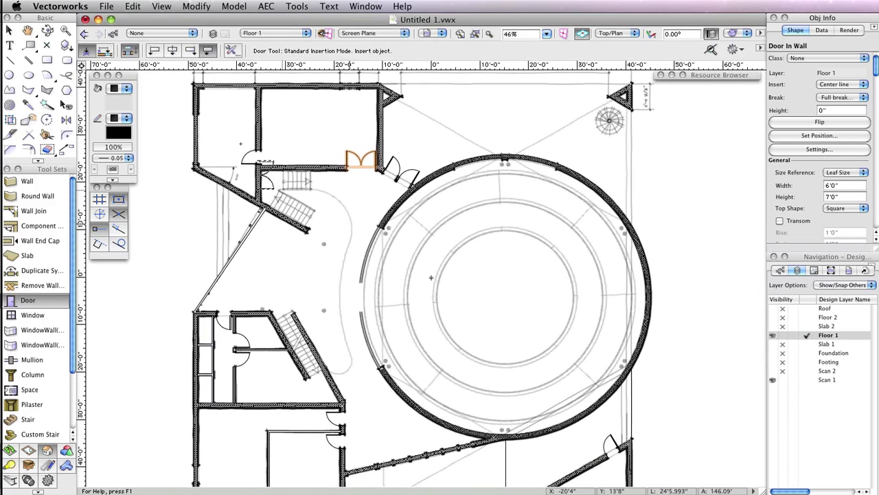
- Set door defaults to a 5' wide Slider with a 45 degree open angle
left_click(231, 52)
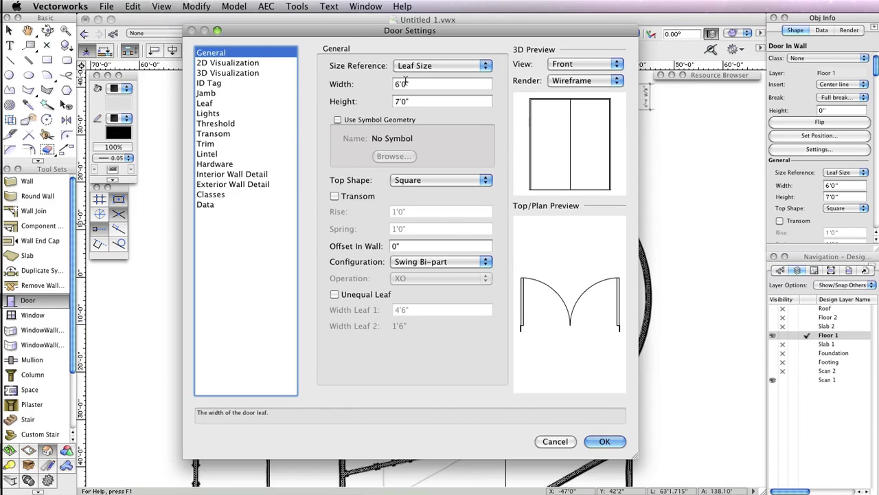
key("Tab")
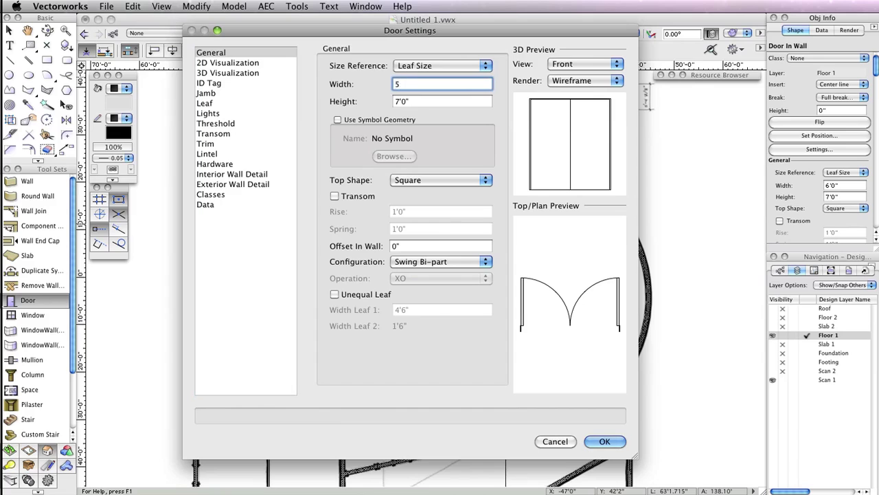
left_click(442, 261)
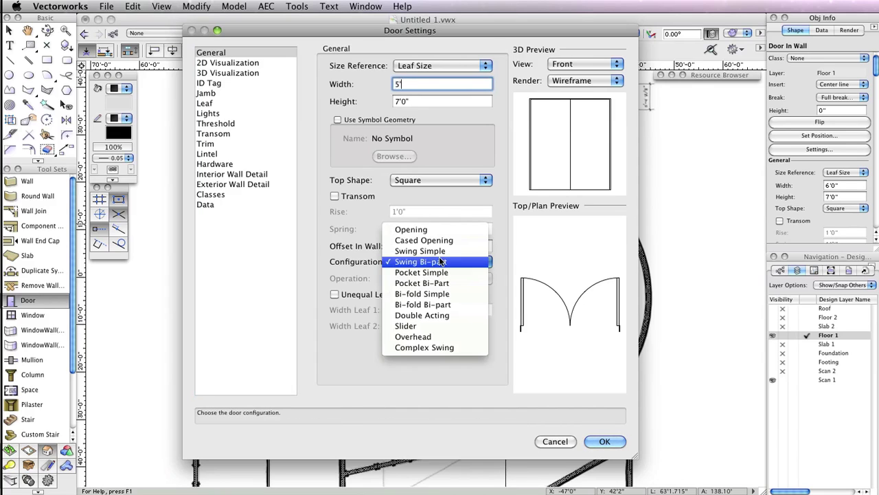
left_click(420, 327)
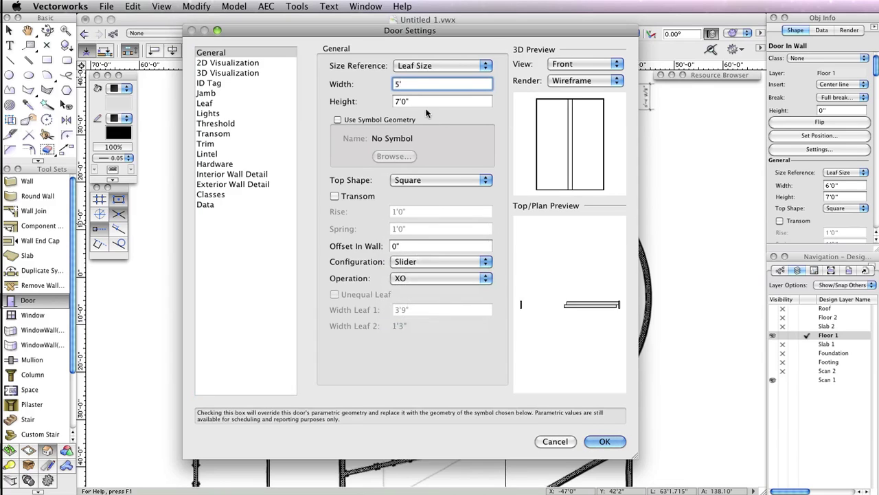
key("Tab")
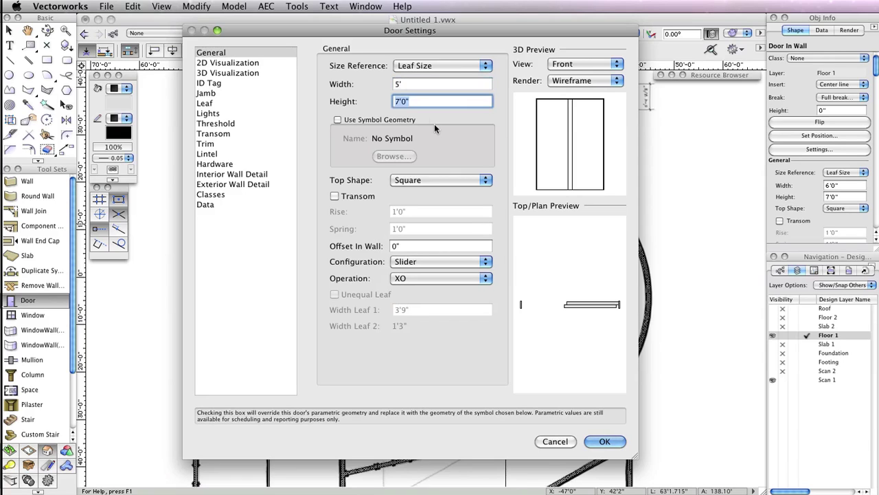
left_click(246, 74)
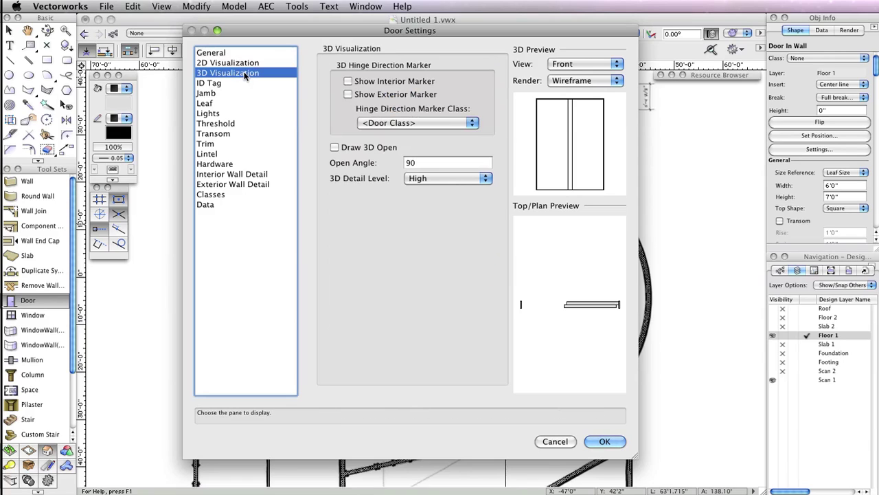
left_click(422, 164)
type("45")
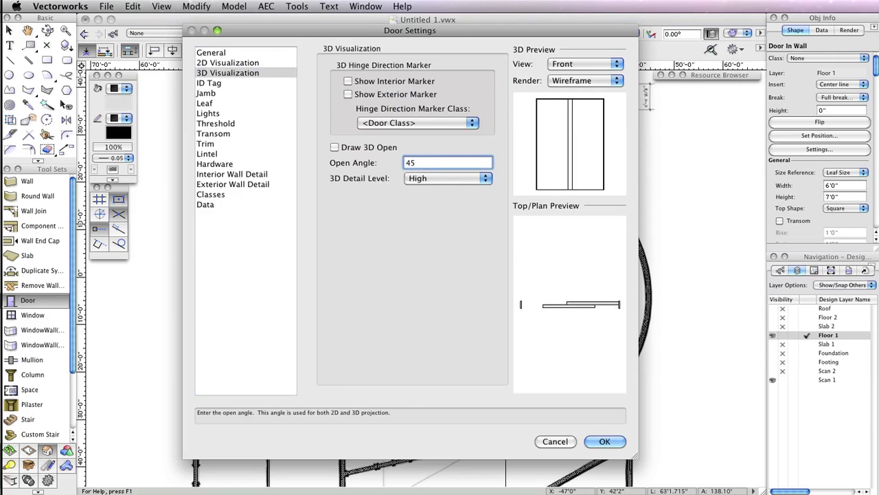
left_click(604, 441)
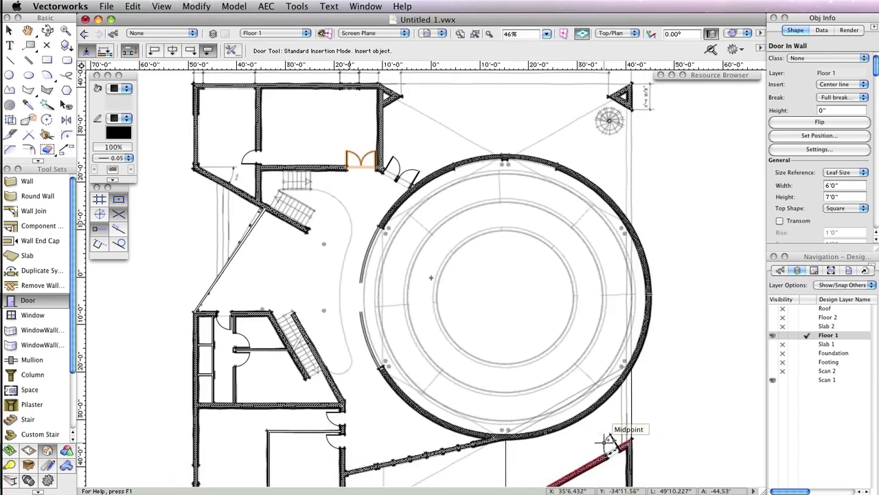
- Zoom into the lower-left rooms and insert a 5' sliding door into the closet wall
left_click(605, 440)
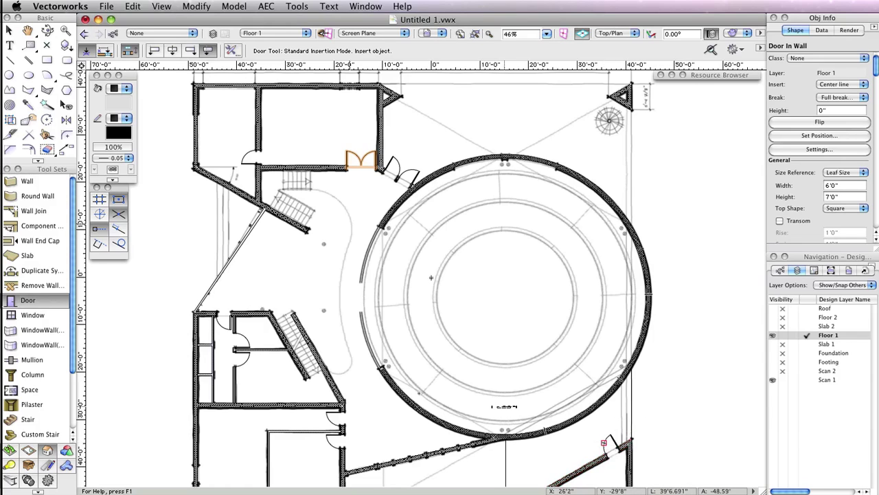
left_click(65, 30)
mouse_move(176, 301)
left_mouse_down()
mouse_move(212, 358)
mouse_move(300, 432)
left_mouse_up()
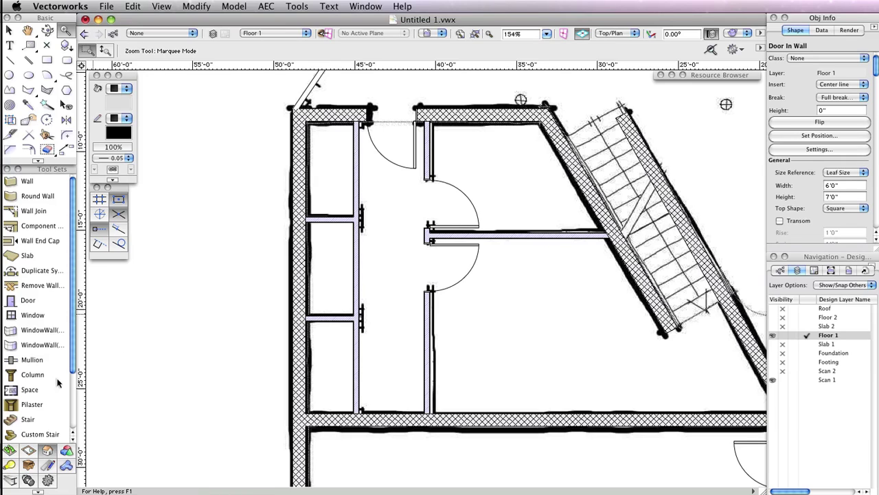
left_click(27, 300)
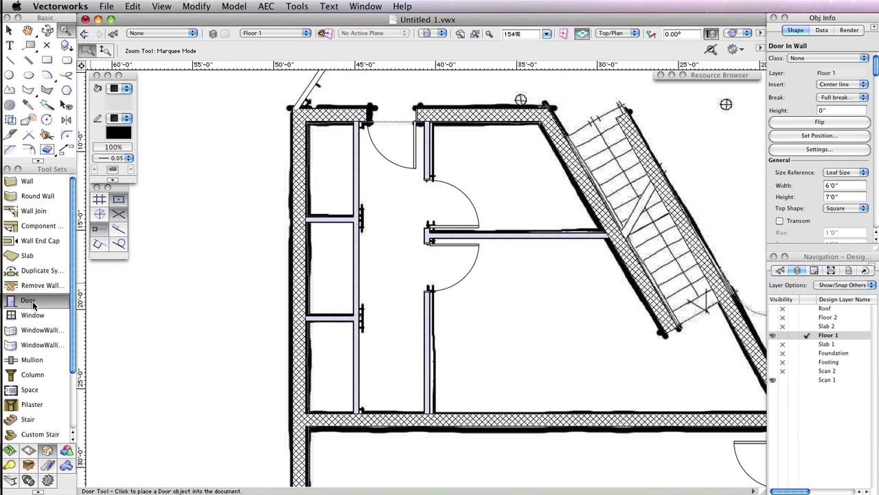
left_click(353, 168)
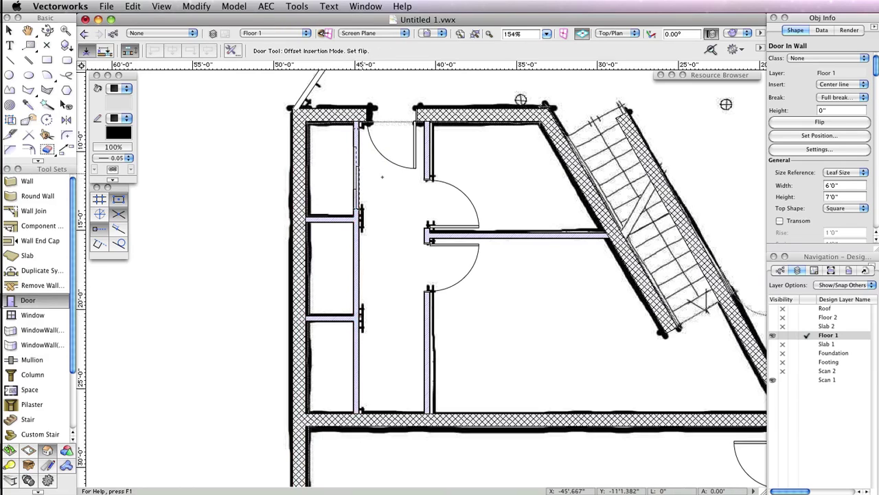
left_click(331, 138)
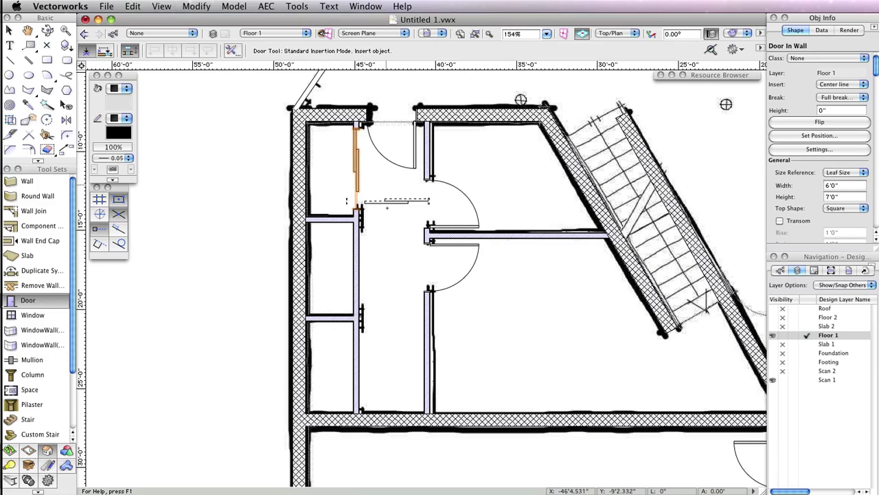
- Insert two more doors into the lower wall segments, setting each swing direction
left_click(354, 269)
left_click(343, 328)
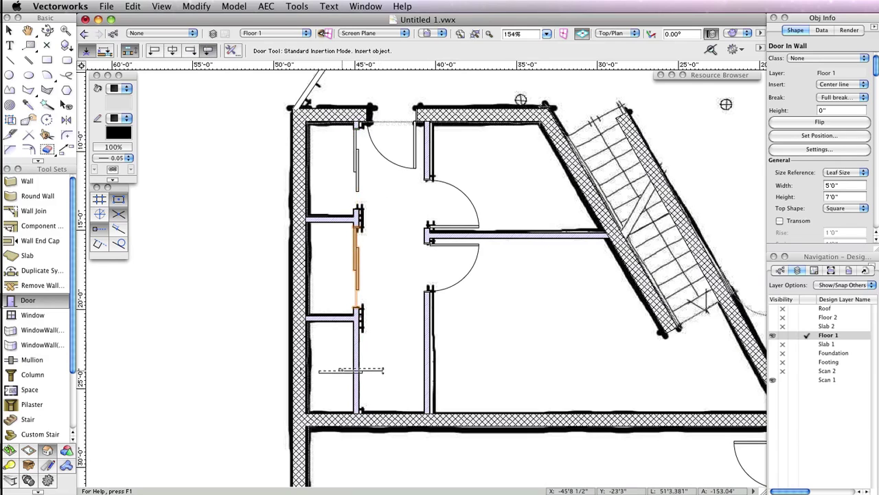
left_click(356, 366)
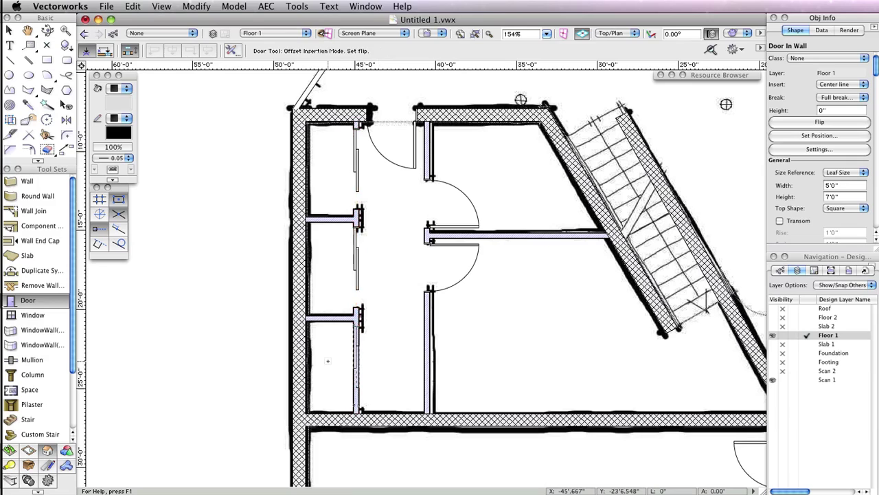
left_click(329, 360)
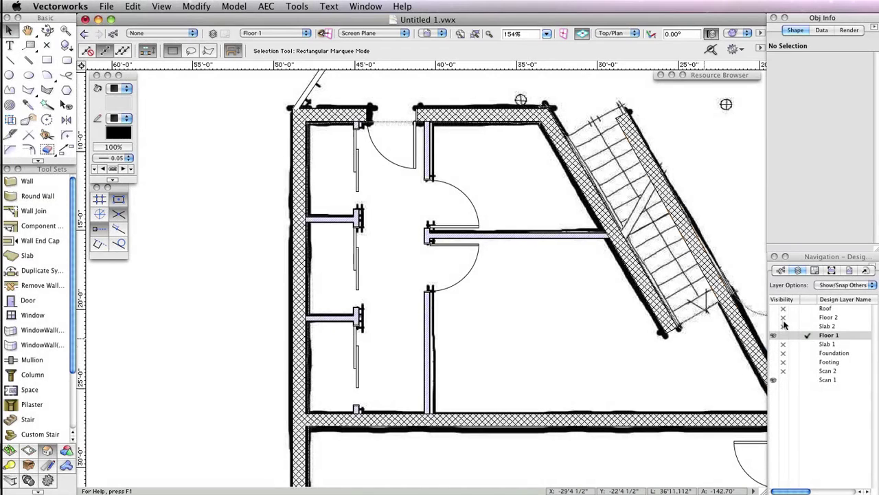
- Hide Scan 1, show Floor 2 and Scan 2, activate Floor 2, and centre its plan
left_click(783, 380)
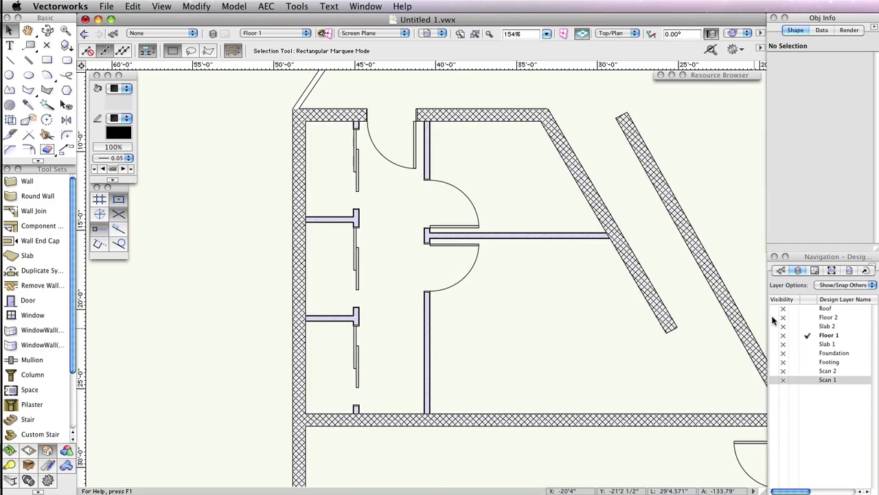
left_click(774, 317)
left_click(774, 371)
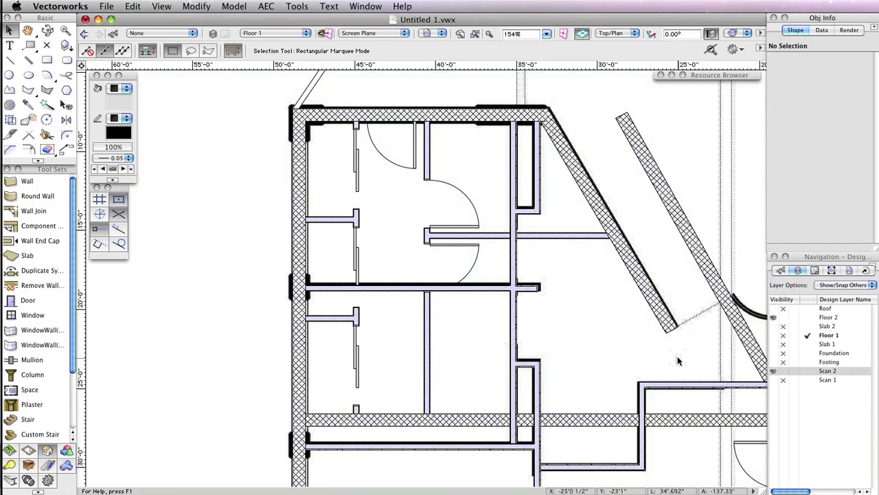
left_click(807, 317)
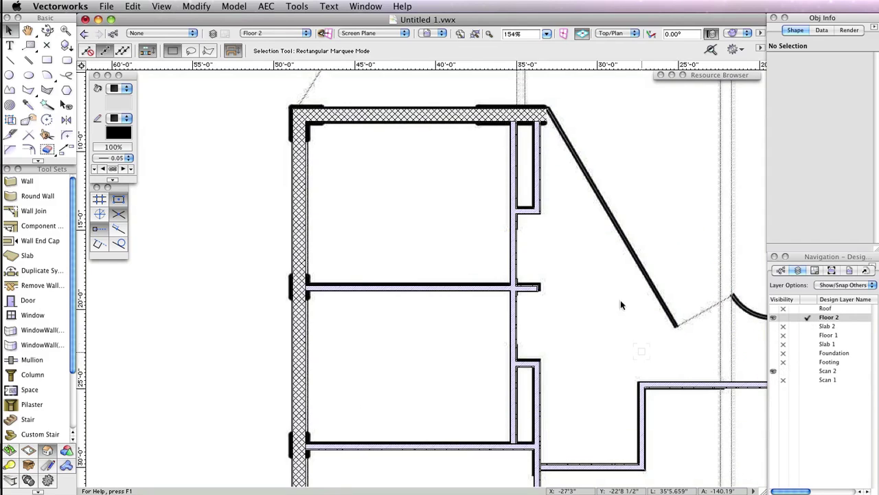
scroll(609, 177, "down", 3)
scroll(683, 206, "down", 3)
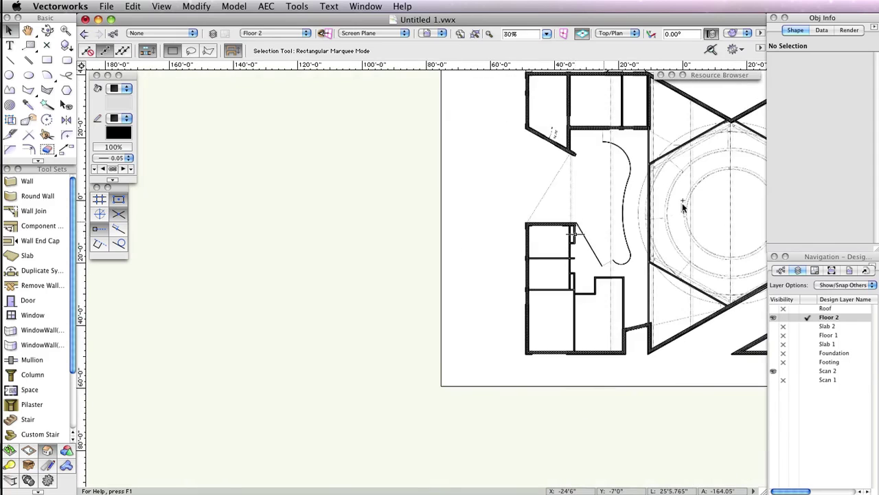
middle_click_drag(684, 206, 542, 240)
scroll(543, 241, "up", 1)
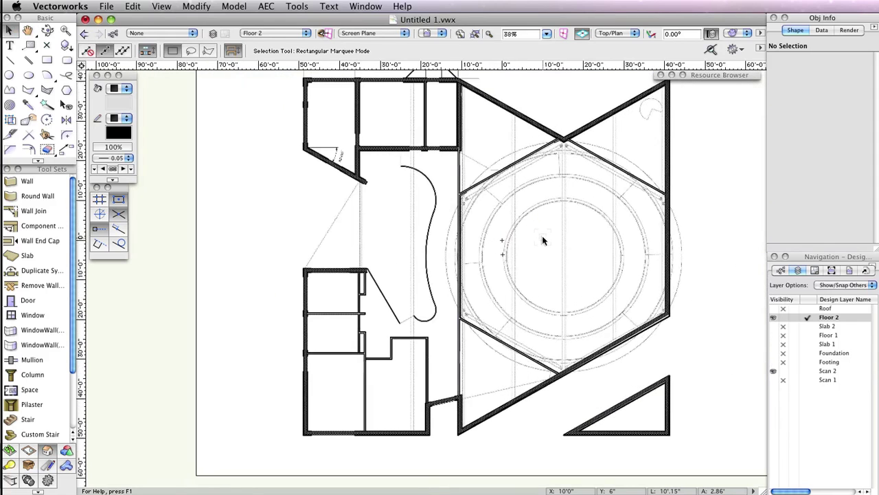
scroll(549, 245, "up", 2)
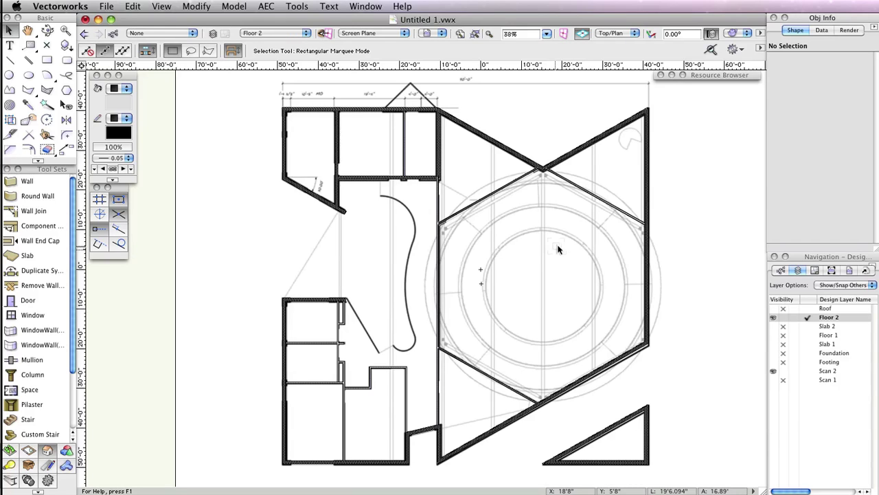
- Make Floor 1 the active layer and select its lower-right door
left_click(811, 336)
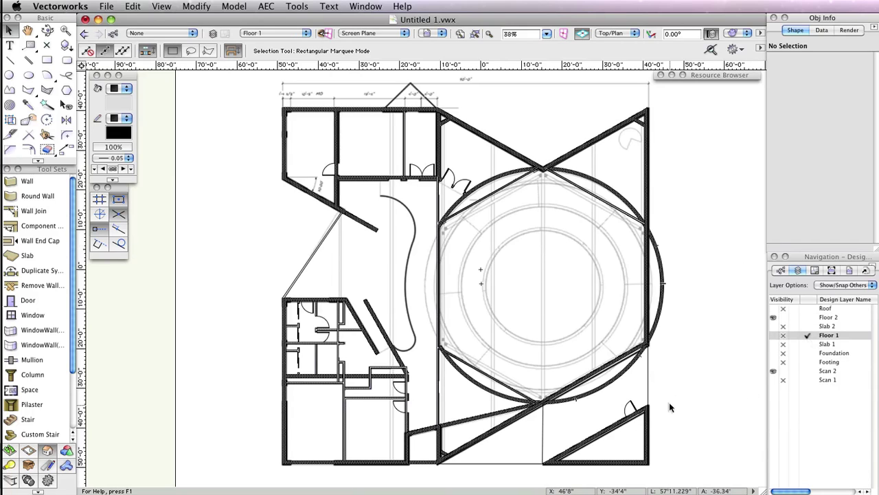
right_click(632, 404)
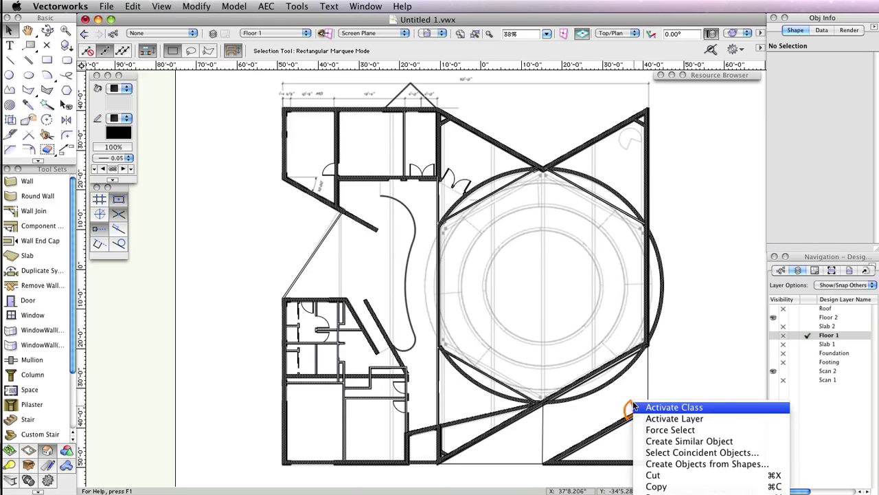
left_click(670, 429)
key("space")
mouse_move(677, 373)
left_mouse_down()
mouse_move(650, 209)
mouse_move(615, 204)
left_mouse_up()
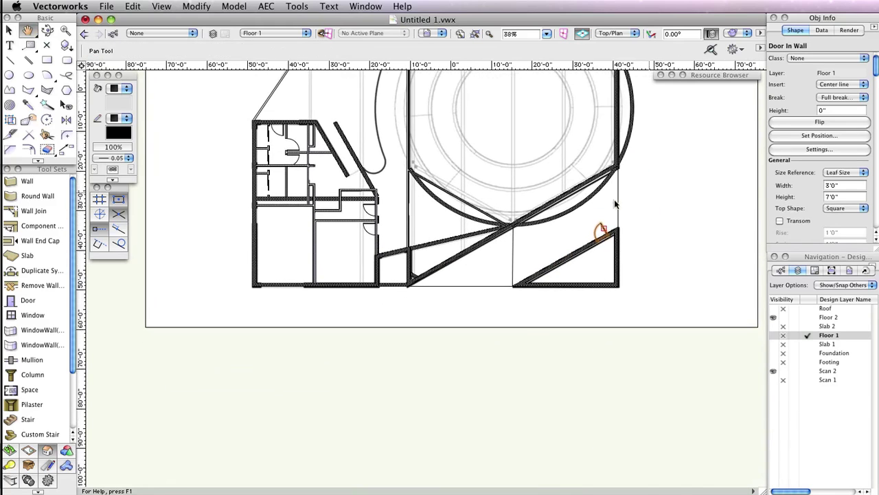
- Use Create Similar Object on that door to load its 3'0" x 7'0" settings into the Door tool
right_click(599, 226)
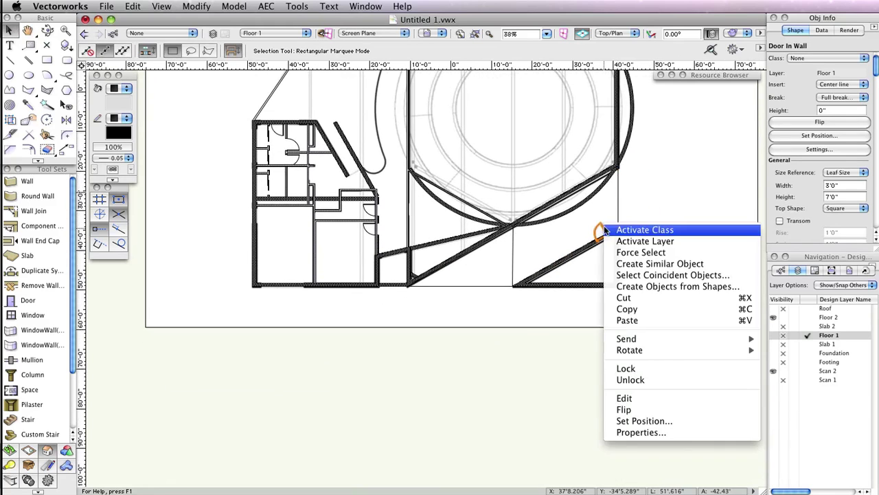
left_click(684, 270)
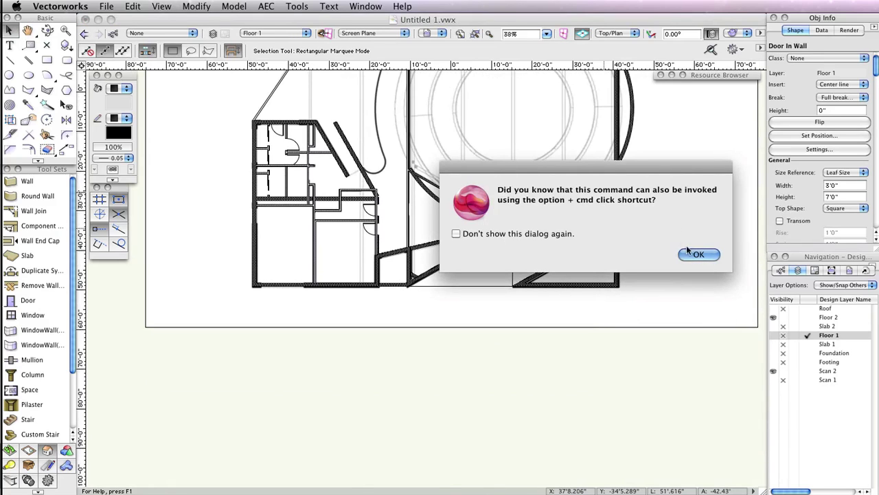
left_click(690, 254)
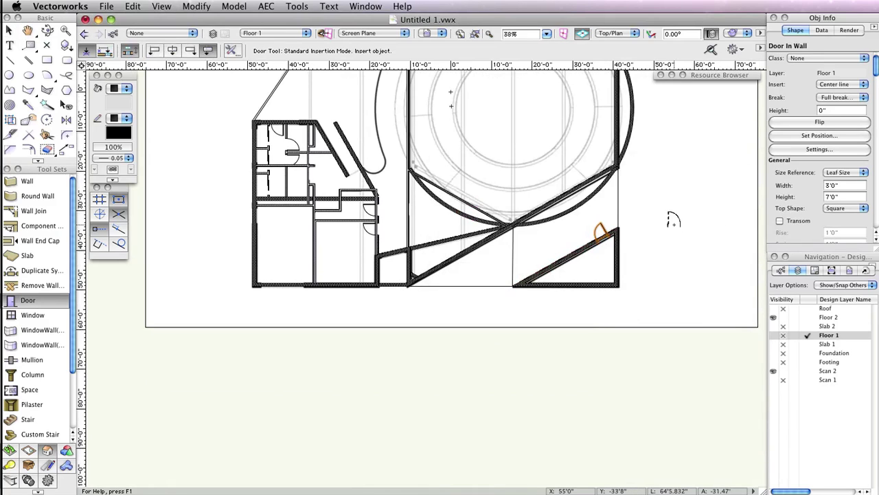
left_click_drag(670, 223, 669, 360)
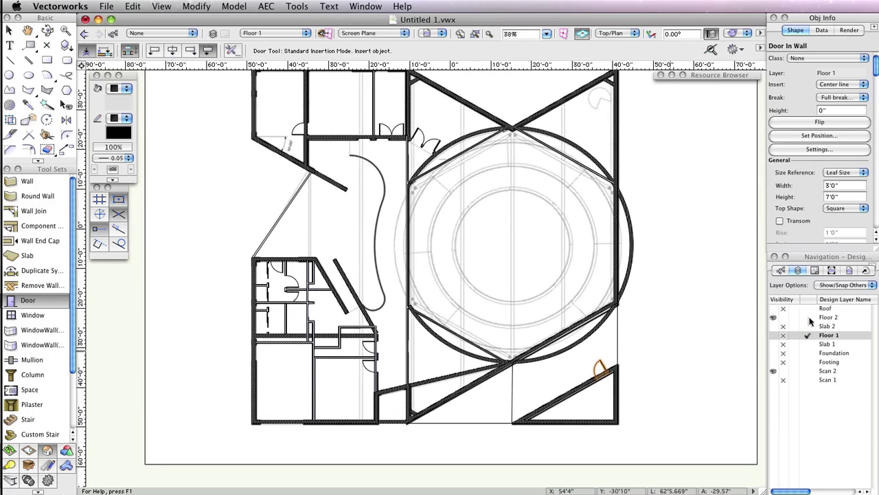
- Activate Floor 2 and insert swing doors in the top wall, the wall below it, and the left room
left_click(817, 317)
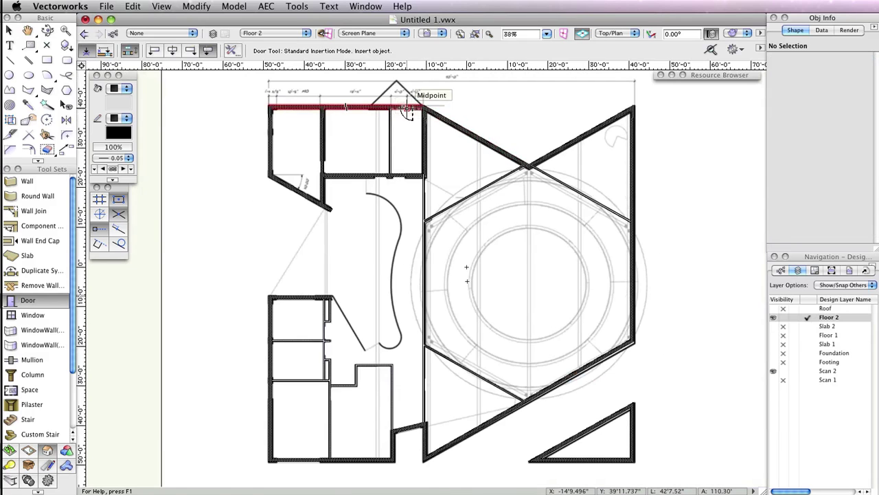
scroll(407, 112, "up", 2)
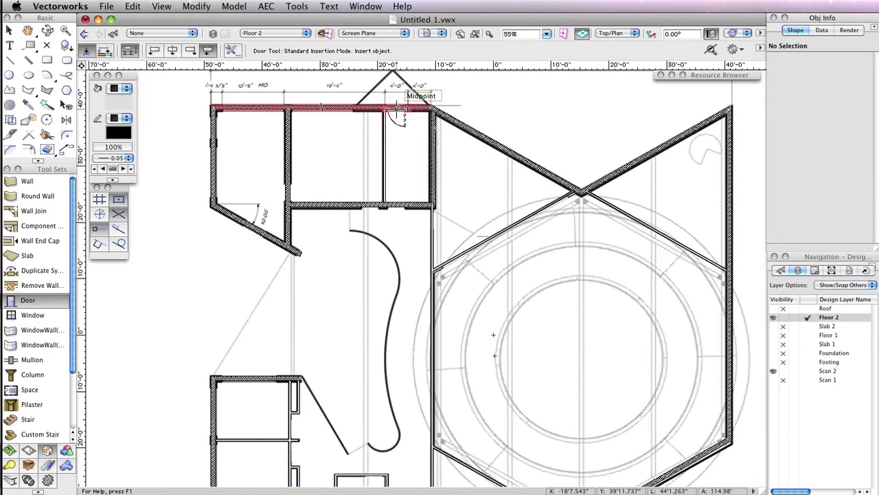
left_click(398, 109)
left_click(395, 127)
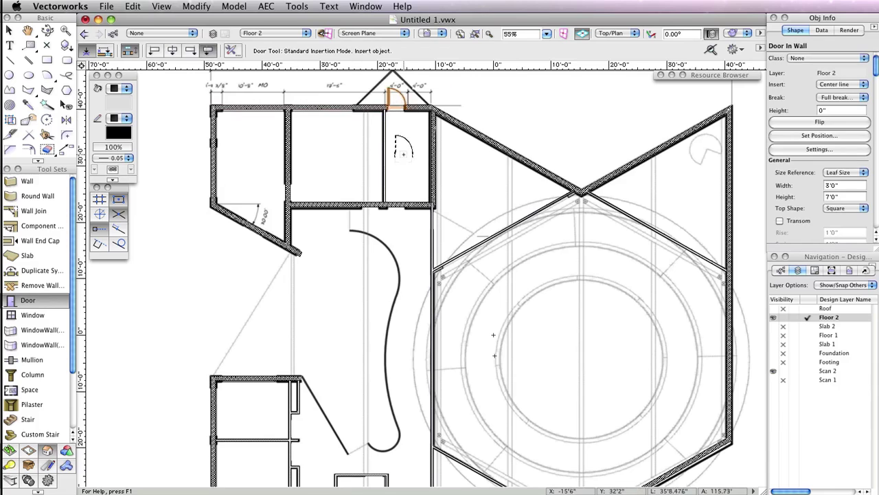
left_click(384, 202)
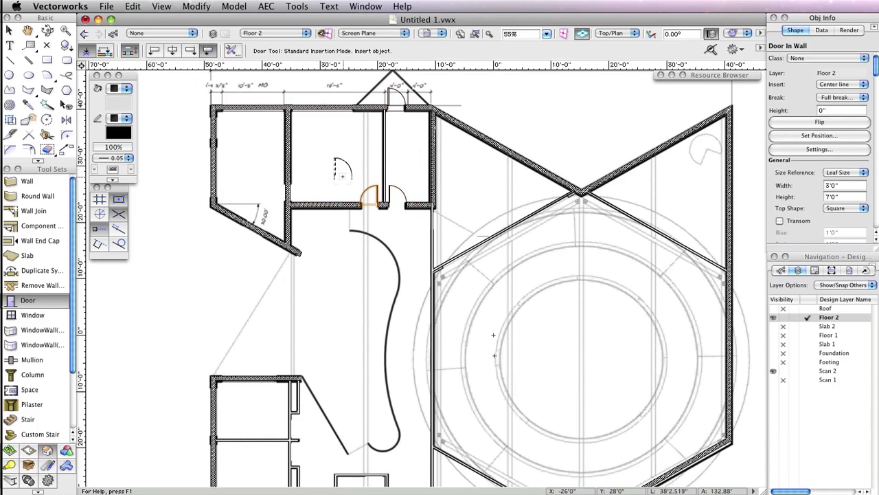
left_click(288, 195)
left_click(433, 218)
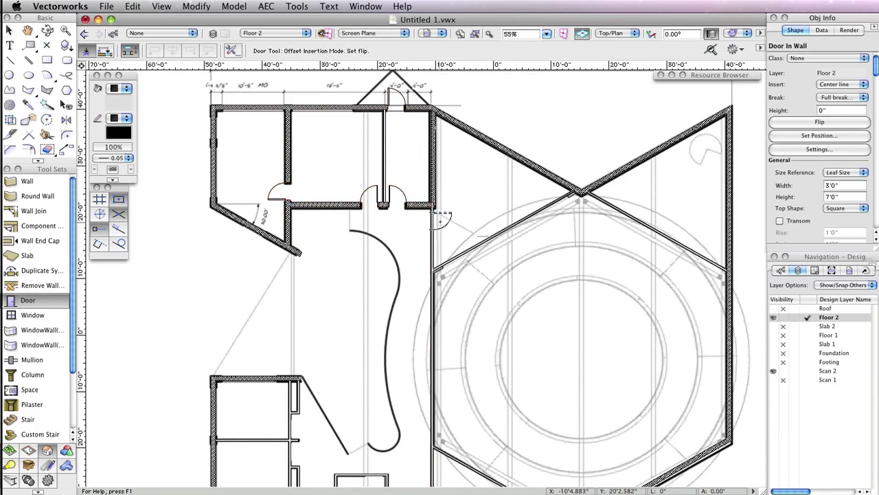
- Add doors in the left rooms' vertical wall, the small box's top wall, and the long vertical wall
scroll(414, 298, "up", 3)
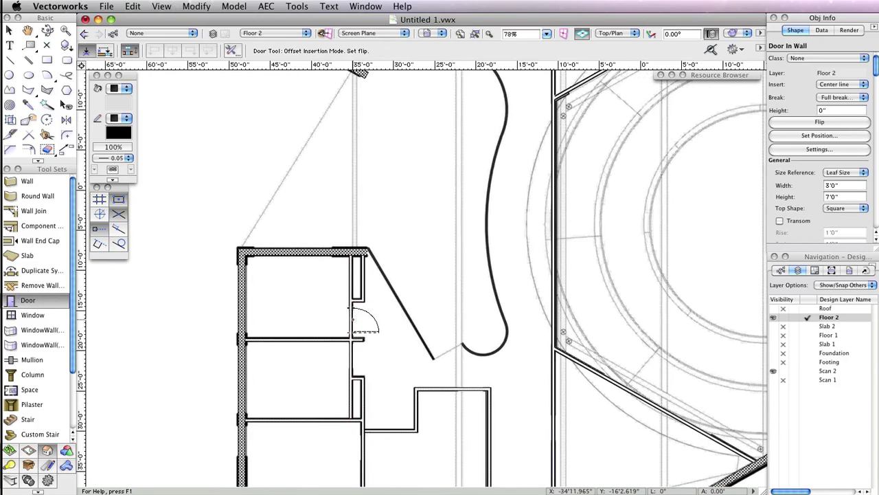
left_click(352, 323)
left_click(353, 357)
key("u")
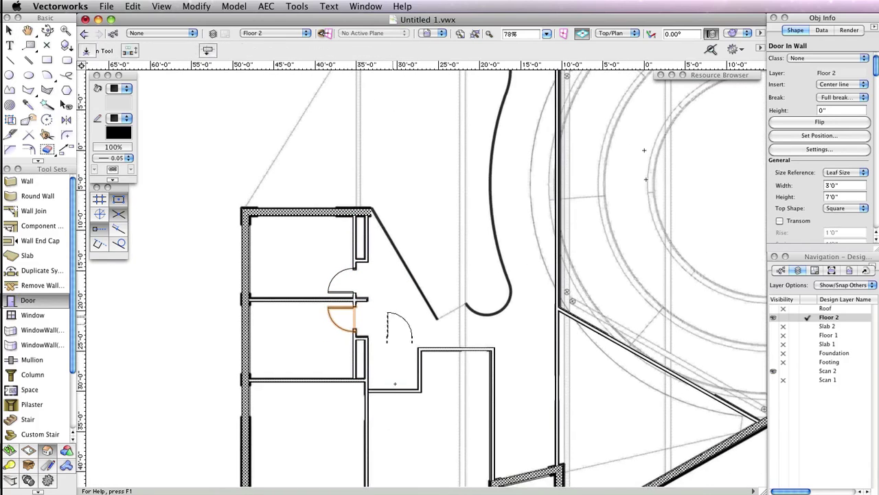
scroll(353, 385, "down", 1)
left_click(354, 411)
scroll(439, 405, "right", 3)
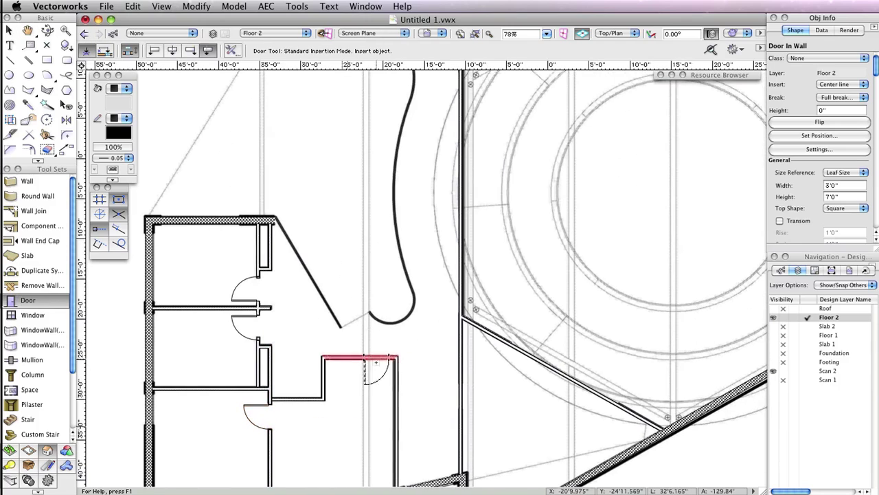
left_click(377, 357)
scroll(423, 371, "down", 1)
left_click(462, 374)
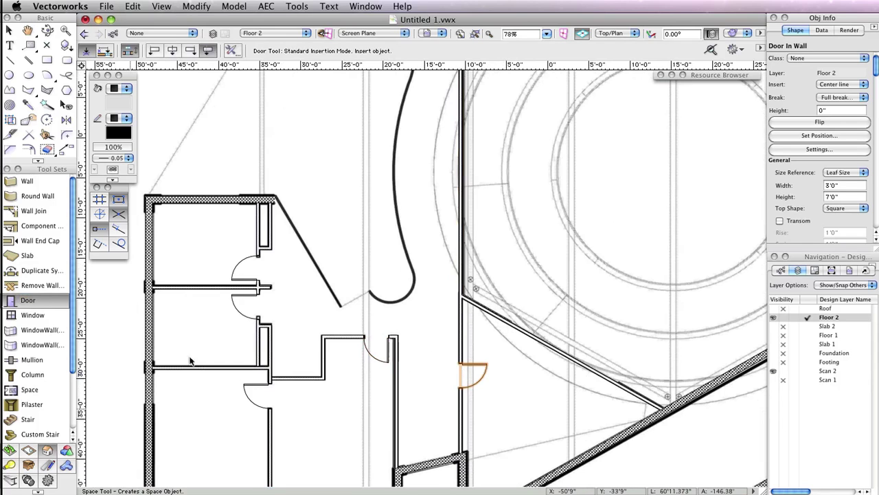
- Zoom out and pan so the whole Floor 2 plan is in view
scroll(526, 300, "down", 3)
key("h")
mouse_move(642, 278)
left_mouse_down()
mouse_move(587, 274)
mouse_move(559, 291)
left_mouse_up()
scroll(570, 287, "down", 1)
key("space")
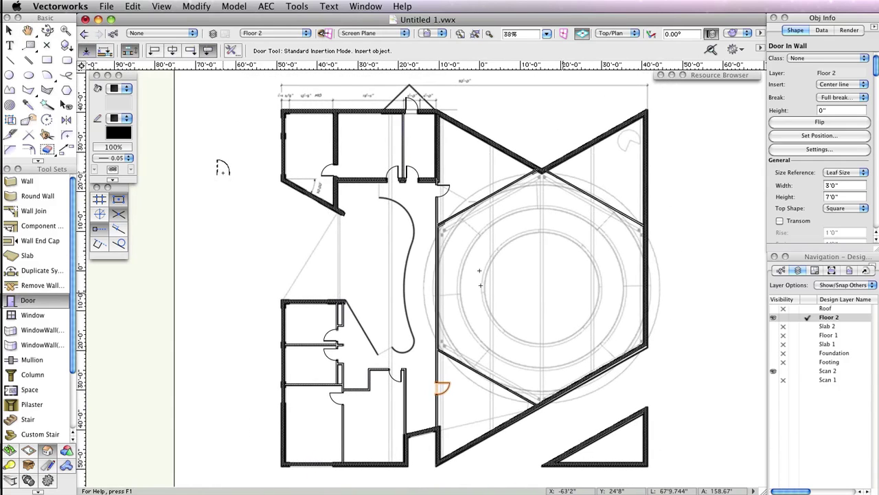
- Switch to the Selection tool, set Render Mode to OpenGL, and start the Flyover tool
left_click(8, 31)
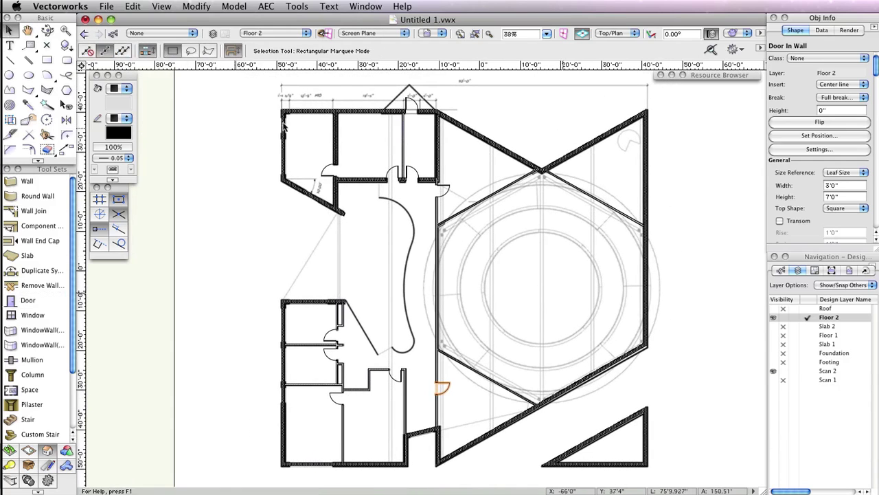
left_click(730, 38)
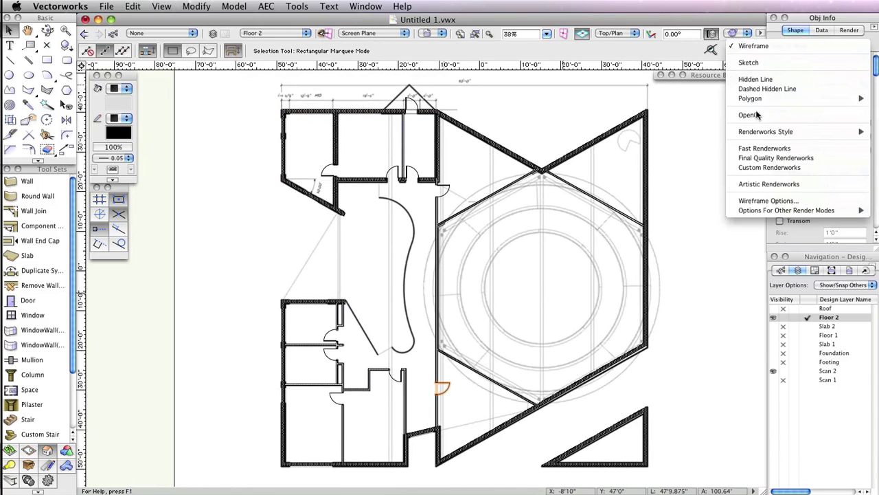
left_click(718, 210)
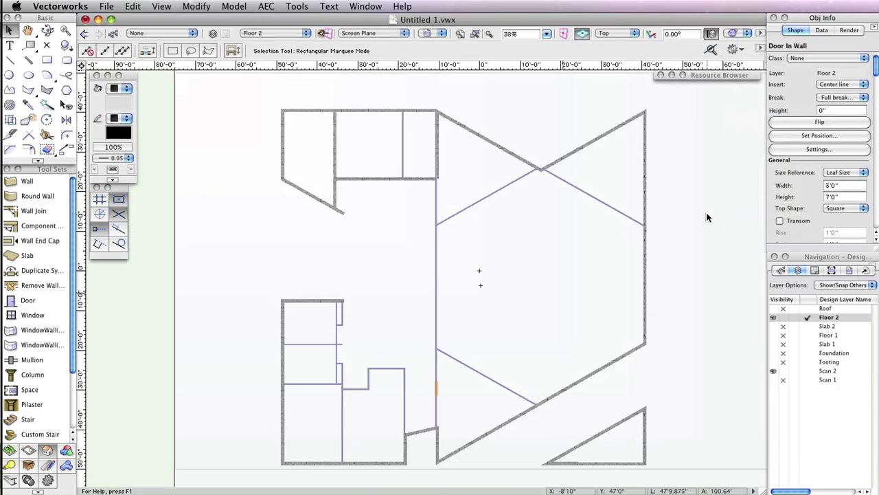
left_click(47, 30)
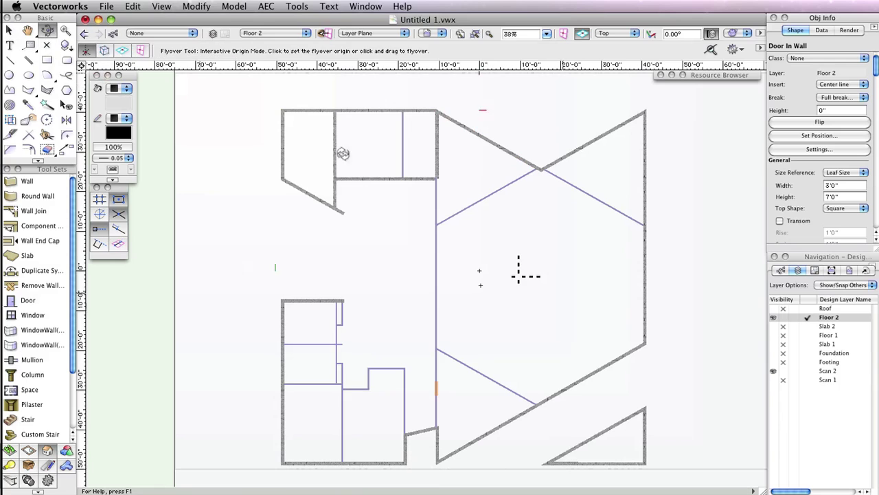